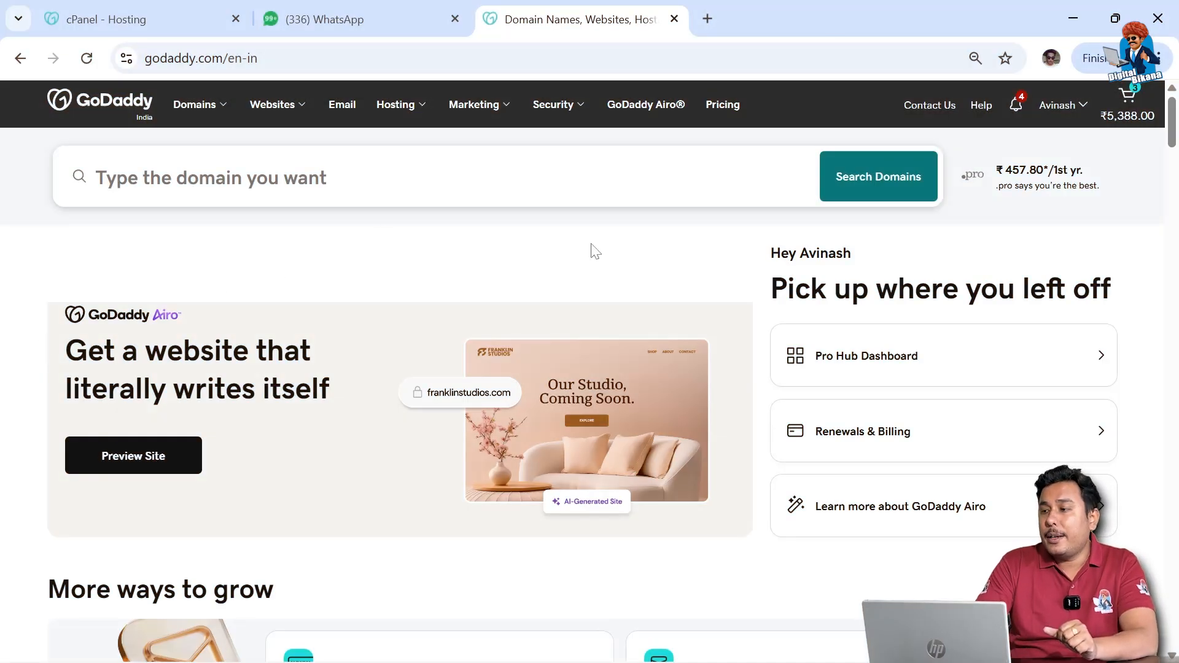
Step: Go to My Products from the account menu and dismiss the Quick Actions tip
{"action": "left_click", "coordinate": [1074, 112]}
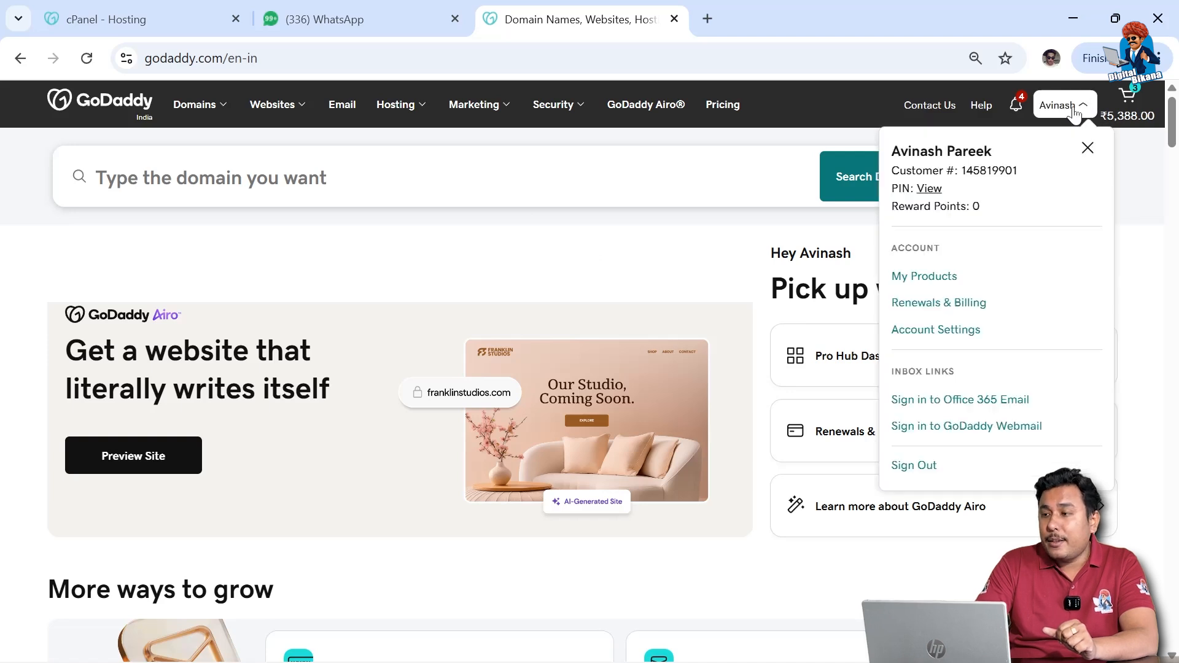
{"action": "left_click", "coordinate": [914, 277]}
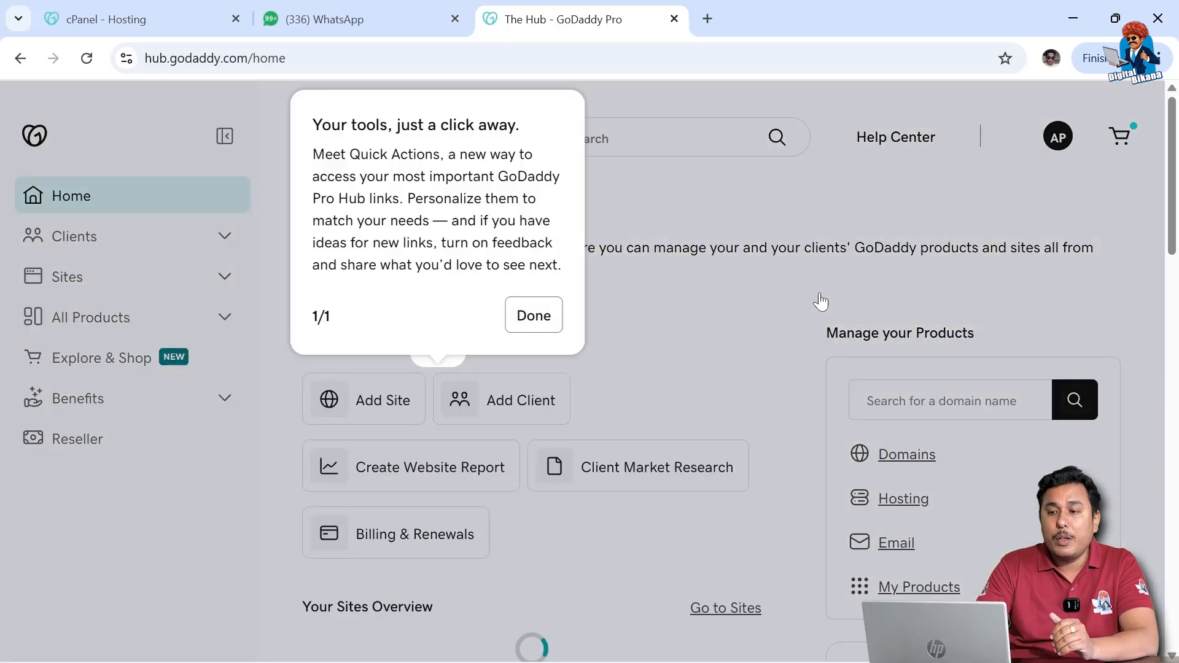
{"action": "left_click", "coordinate": [534, 315]}
Step: Reopen My Products, expand Web Hosting, and manage the NearbyMe2.com hosting plan
{"action": "left_click", "coordinate": [1066, 139]}
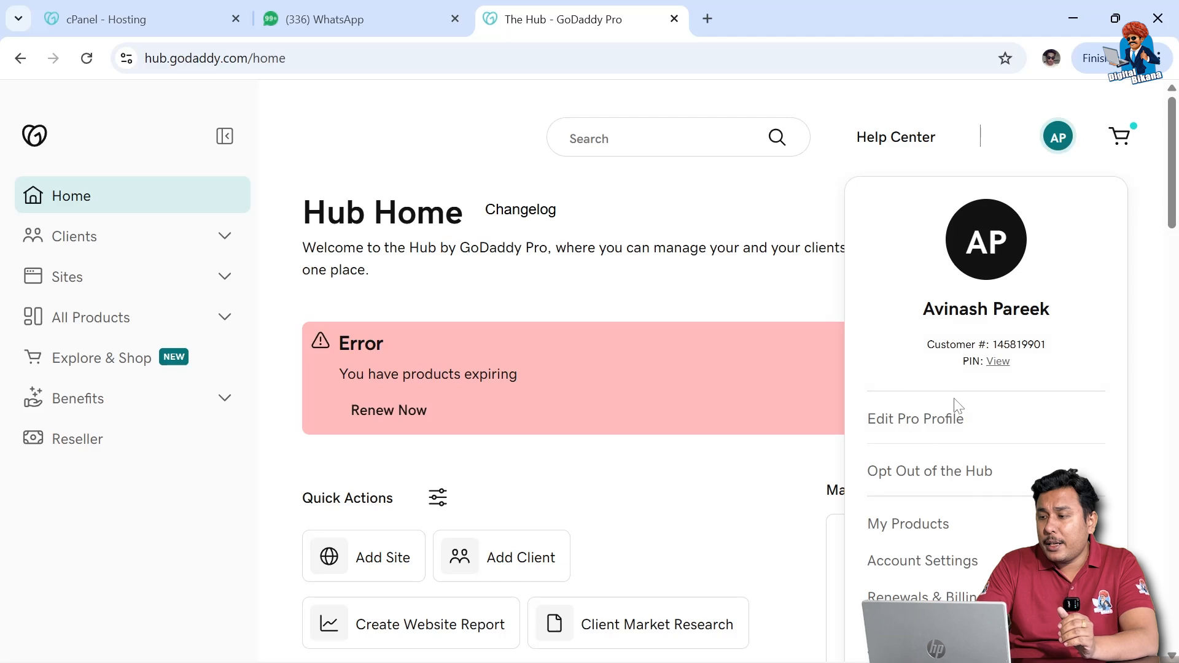
{"action": "left_click", "coordinate": [913, 525]}
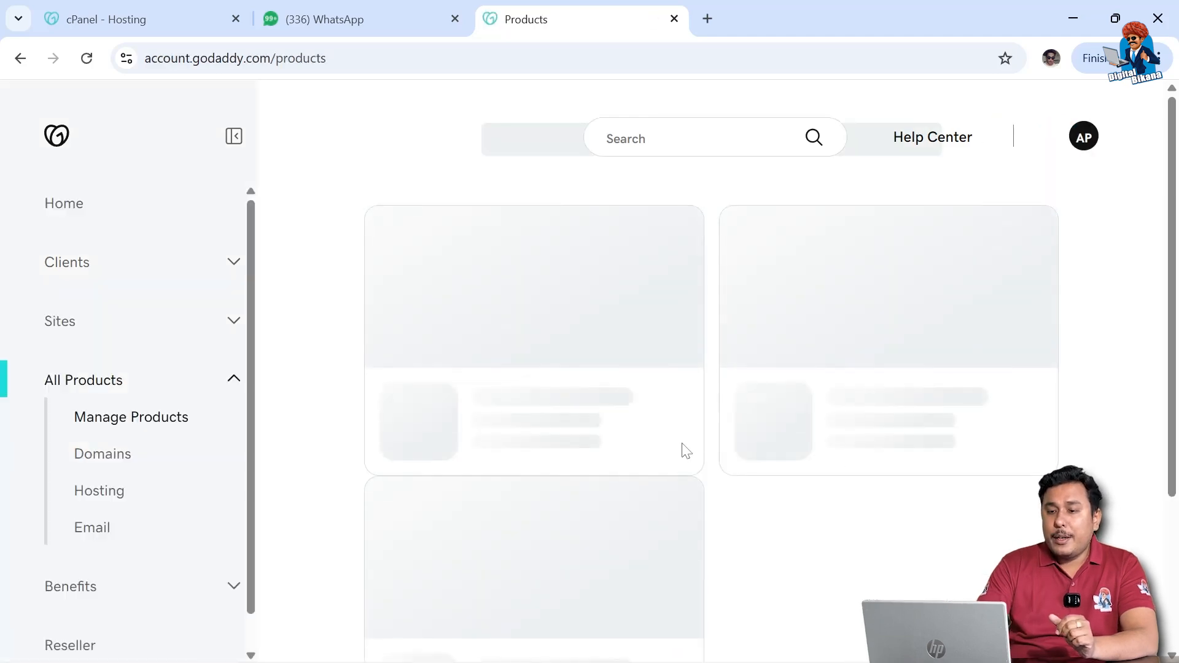
{"action": "scroll", "coordinate": [662, 457], "scroll_direction": "down", "scroll_amount": 7}
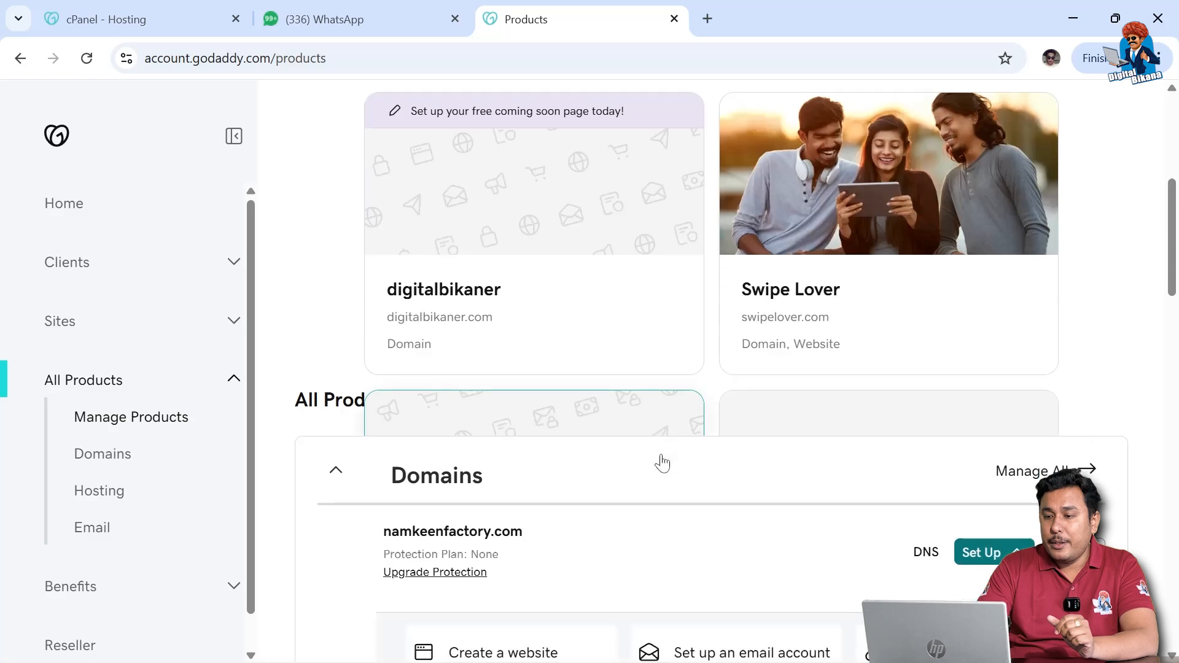
{"action": "scroll", "coordinate": [661, 455], "scroll_direction": "down", "scroll_amount": 17}
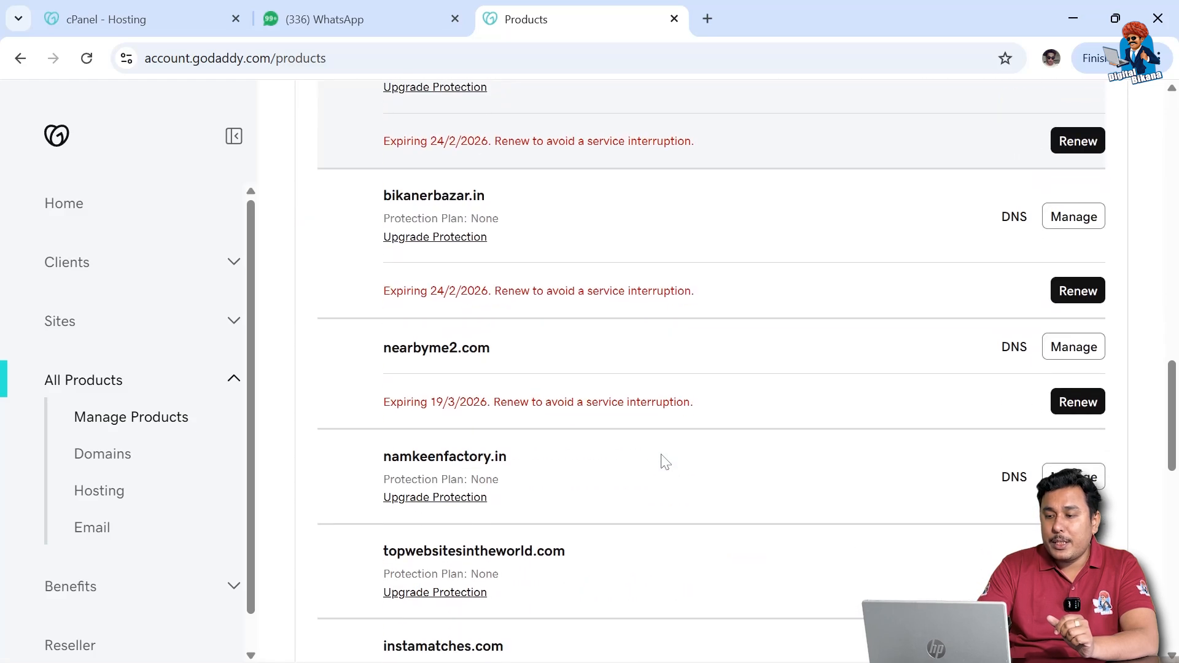
{"action": "scroll", "coordinate": [665, 462], "scroll_direction": "down", "scroll_amount": 3}
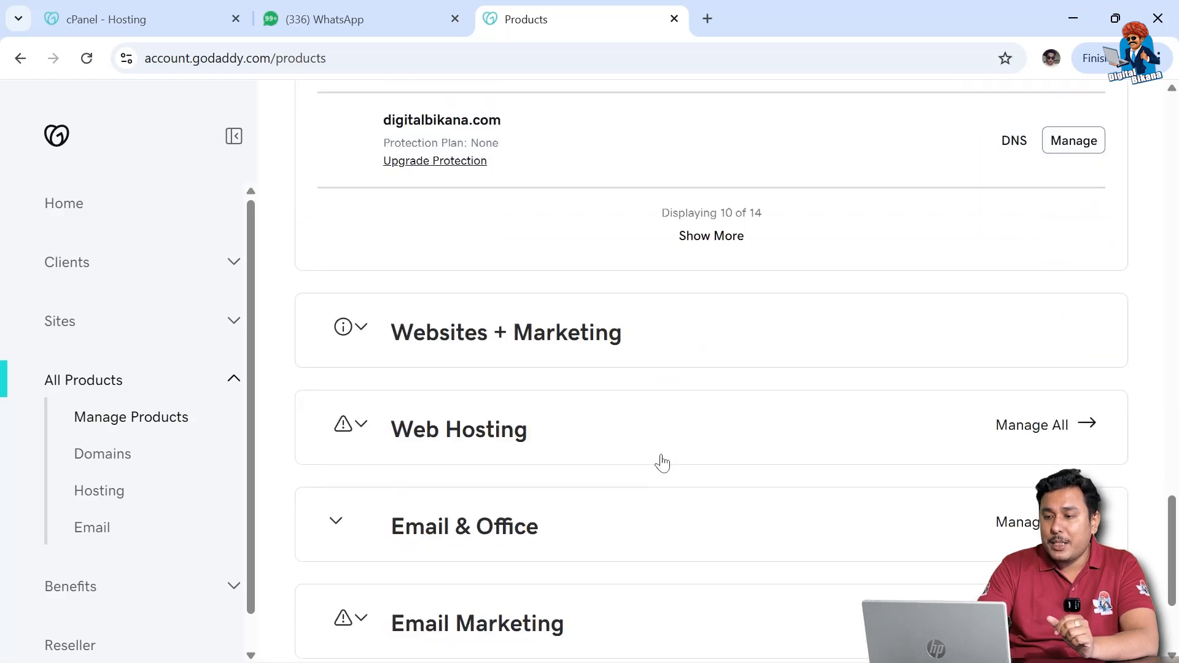
{"action": "left_click", "coordinate": [471, 429]}
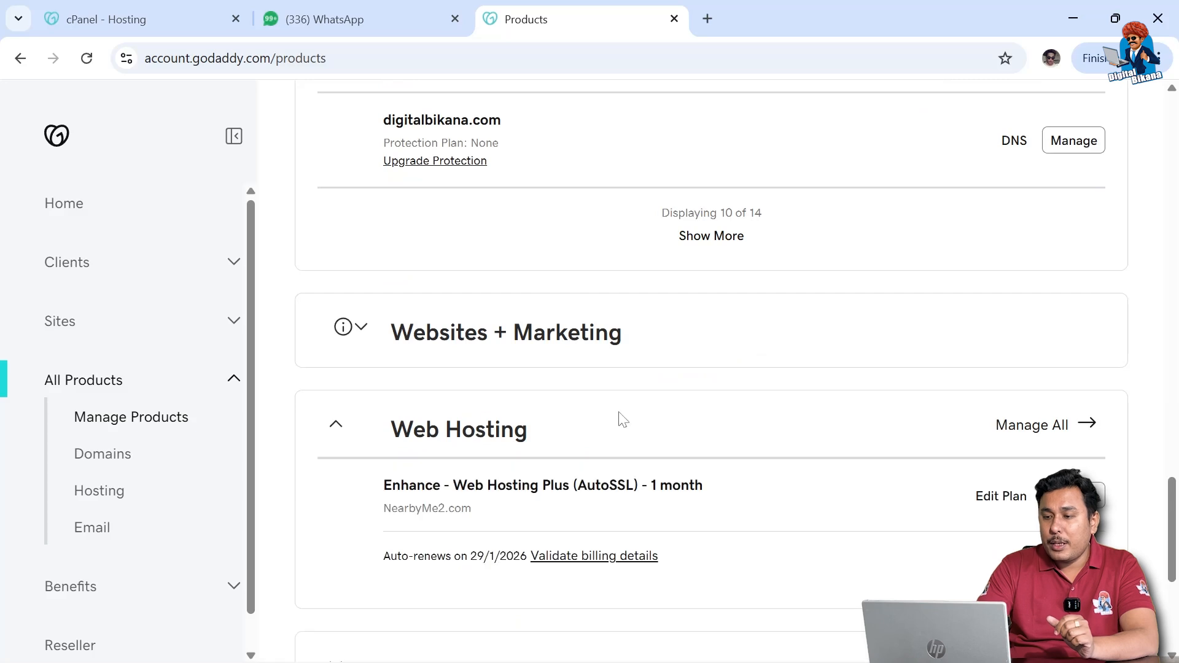
{"action": "scroll", "coordinate": [622, 416], "scroll_direction": "down", "scroll_amount": 3}
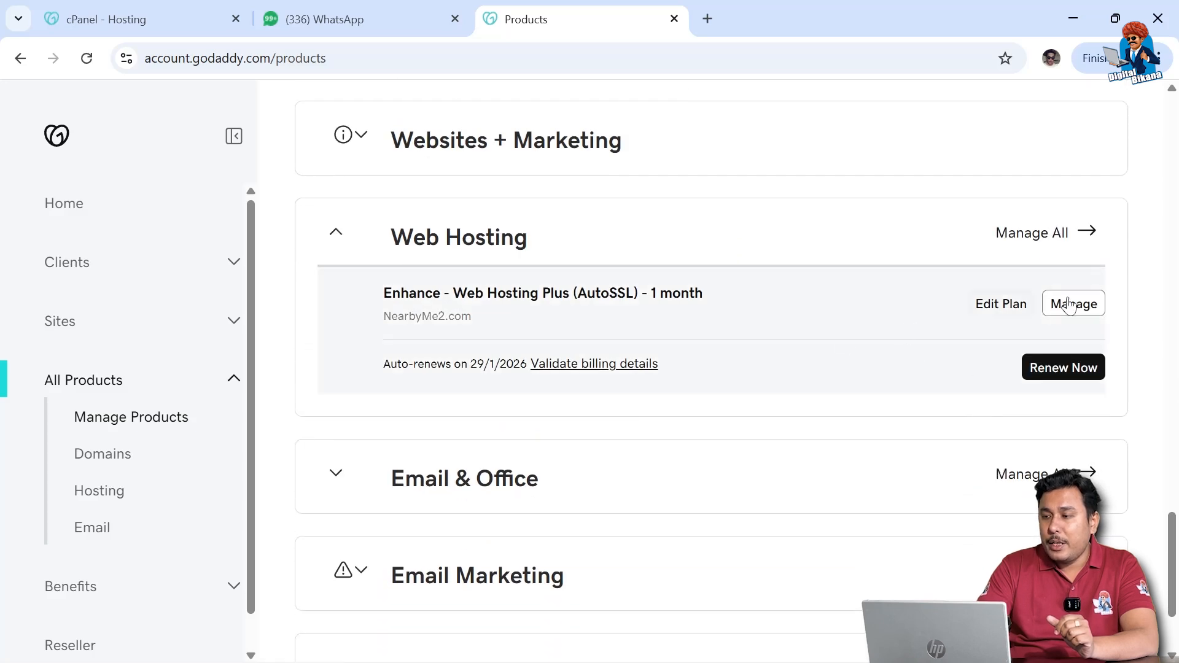
{"action": "left_click", "coordinate": [1090, 311]}
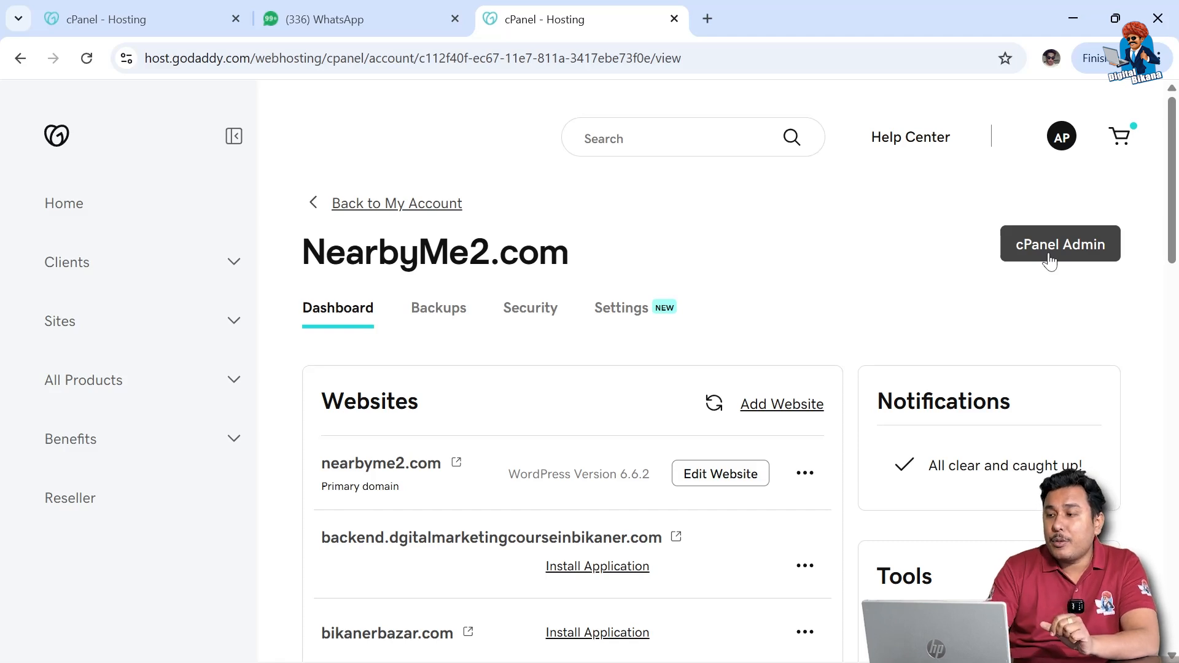
Step: Launch cPanel Admin in a new tab and start the WordPress installer under Featured Applications
{"action": "left_click", "coordinate": [1049, 260]}
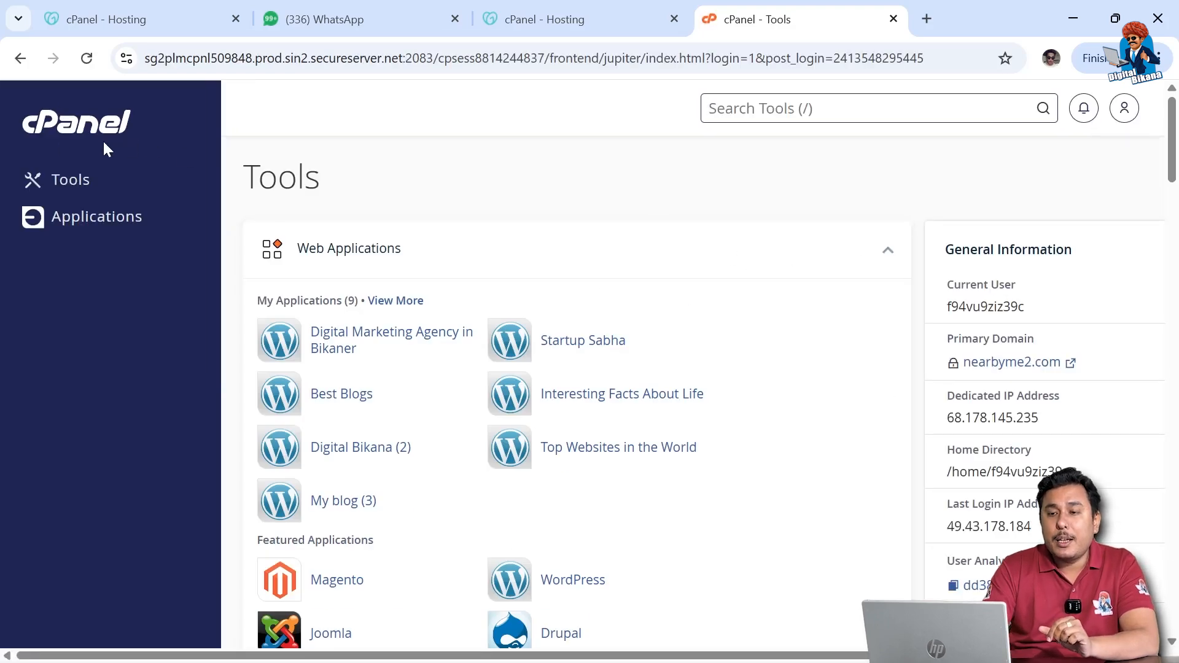
{"action": "scroll", "coordinate": [831, 413], "scroll_direction": "down", "scroll_amount": 9}
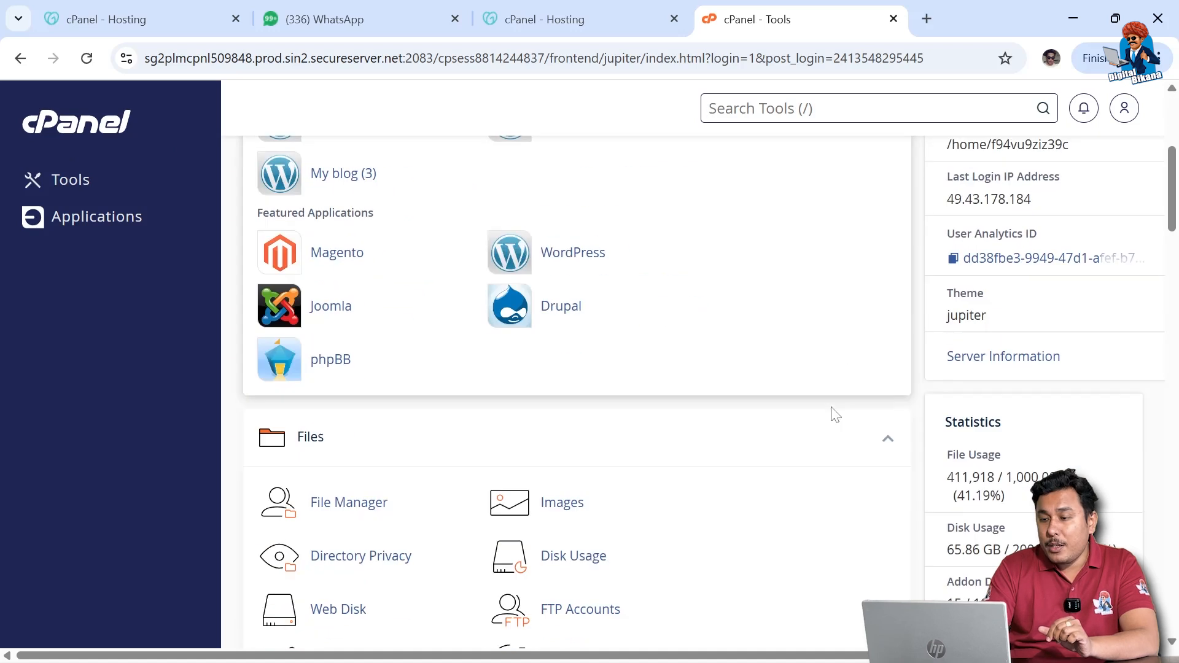
{"action": "scroll", "coordinate": [835, 415], "scroll_direction": "down", "scroll_amount": 7}
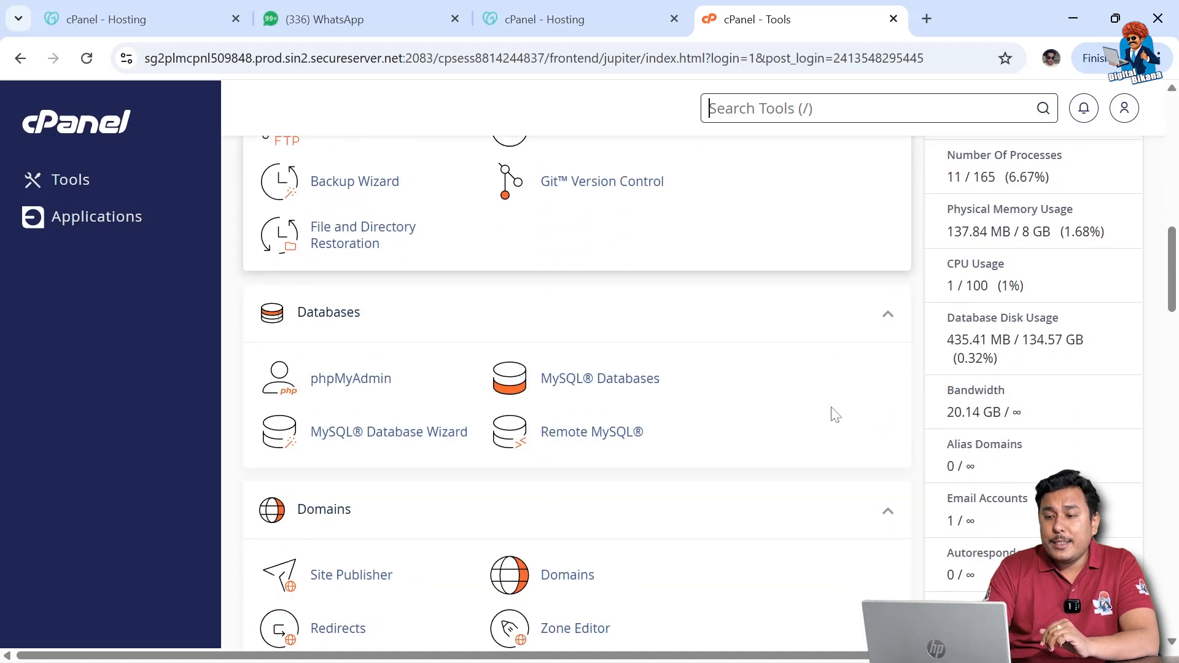
{"action": "scroll", "coordinate": [835, 414], "scroll_direction": "down", "scroll_amount": 5}
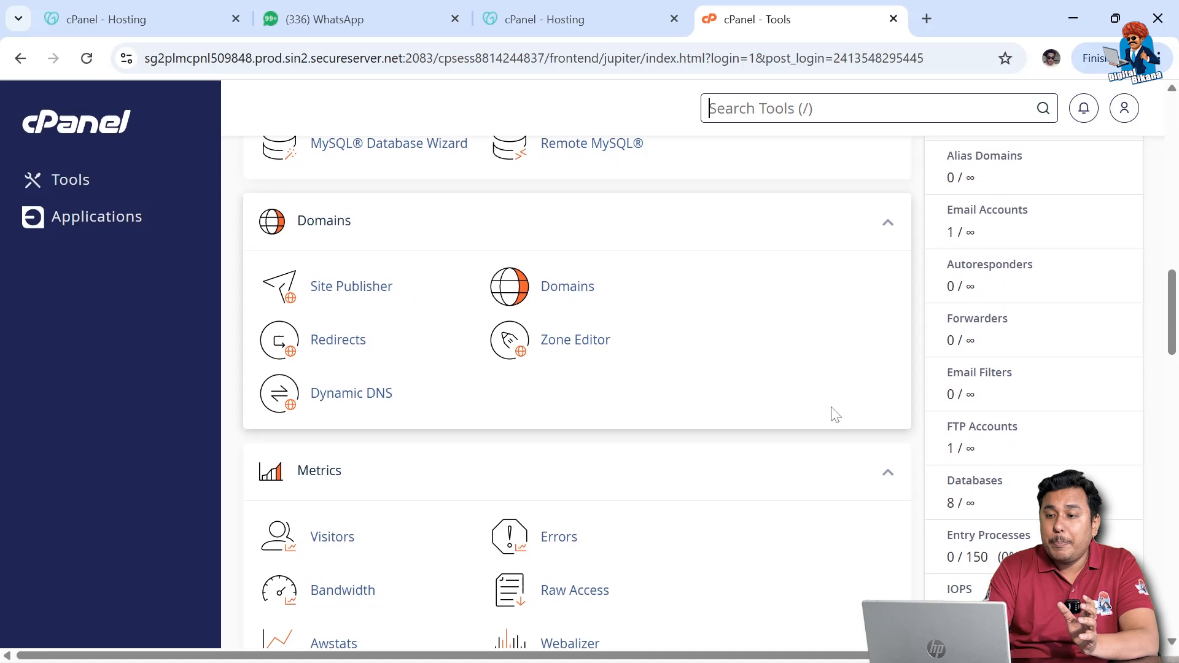
{"action": "scroll", "coordinate": [832, 407], "scroll_direction": "down", "scroll_amount": 5}
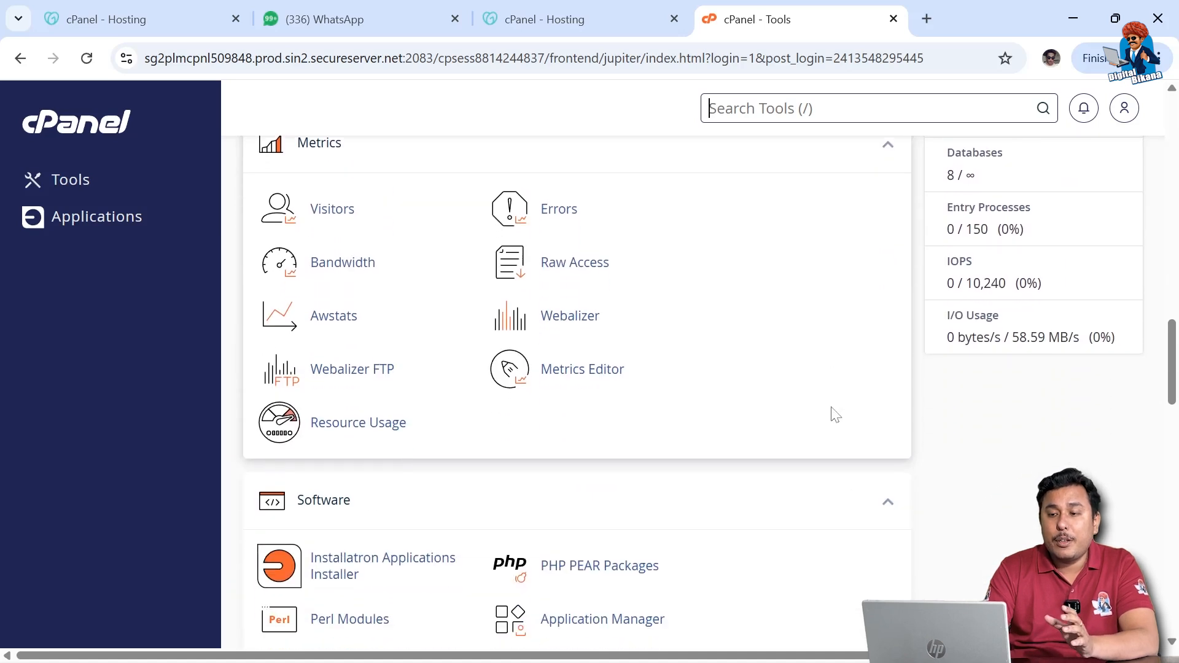
{"action": "scroll", "coordinate": [835, 415], "scroll_direction": "down", "scroll_amount": 5}
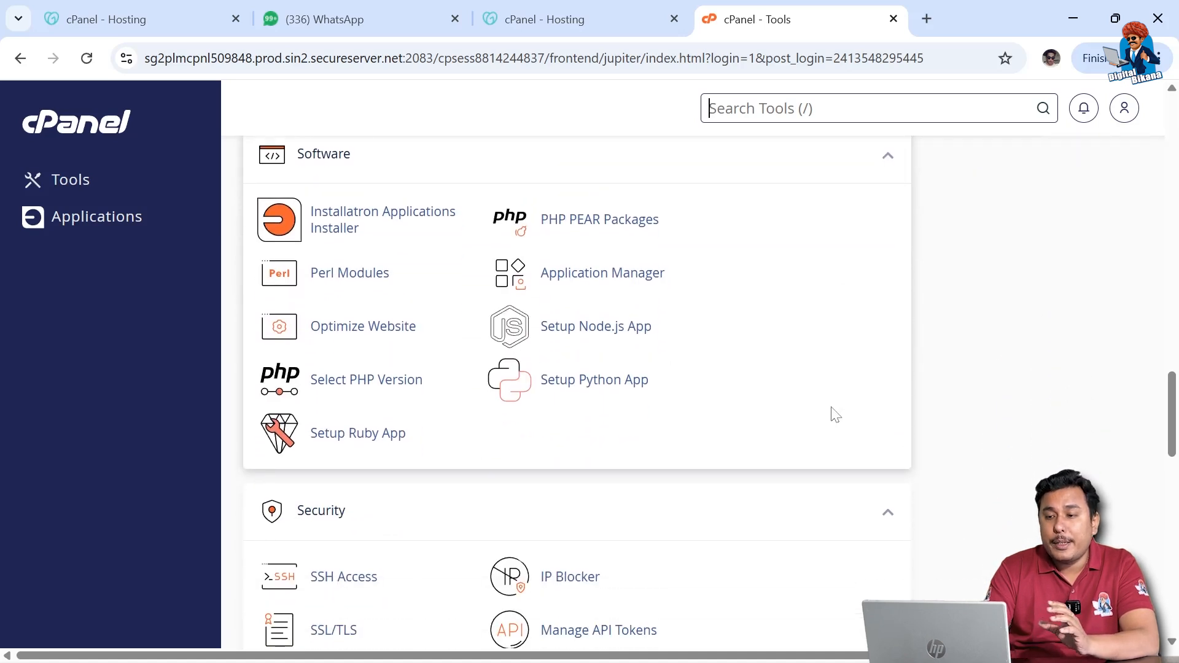
{"action": "scroll", "coordinate": [835, 414], "scroll_direction": "down", "scroll_amount": 5}
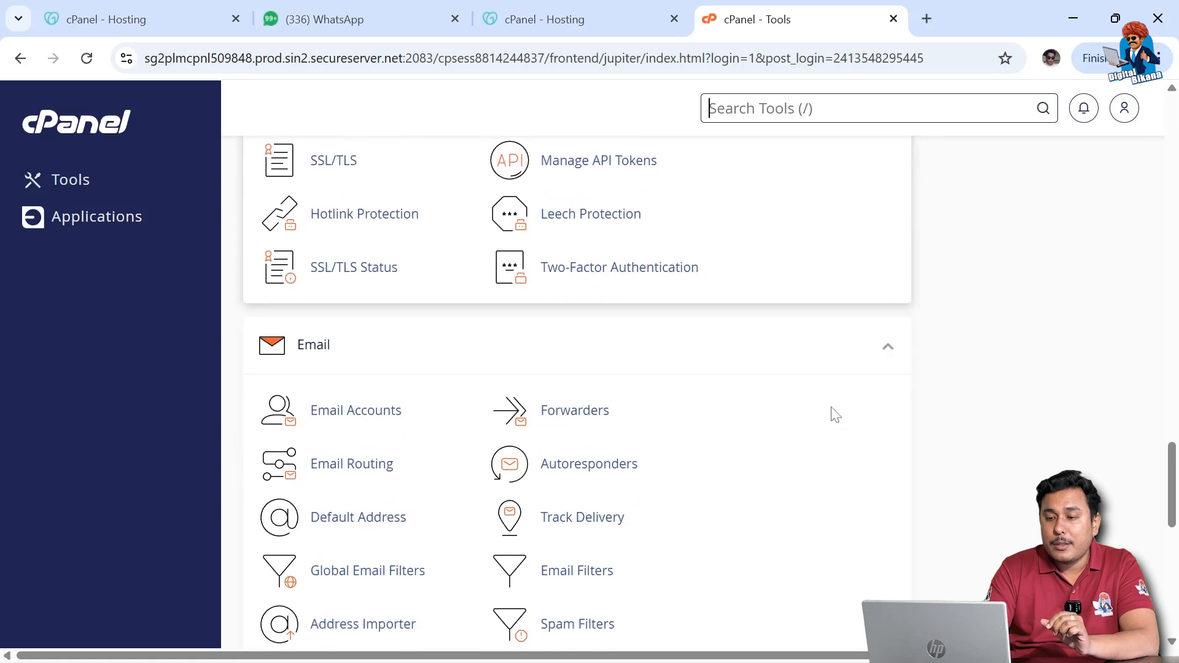
{"action": "scroll", "coordinate": [835, 415], "scroll_direction": "down", "scroll_amount": 5}
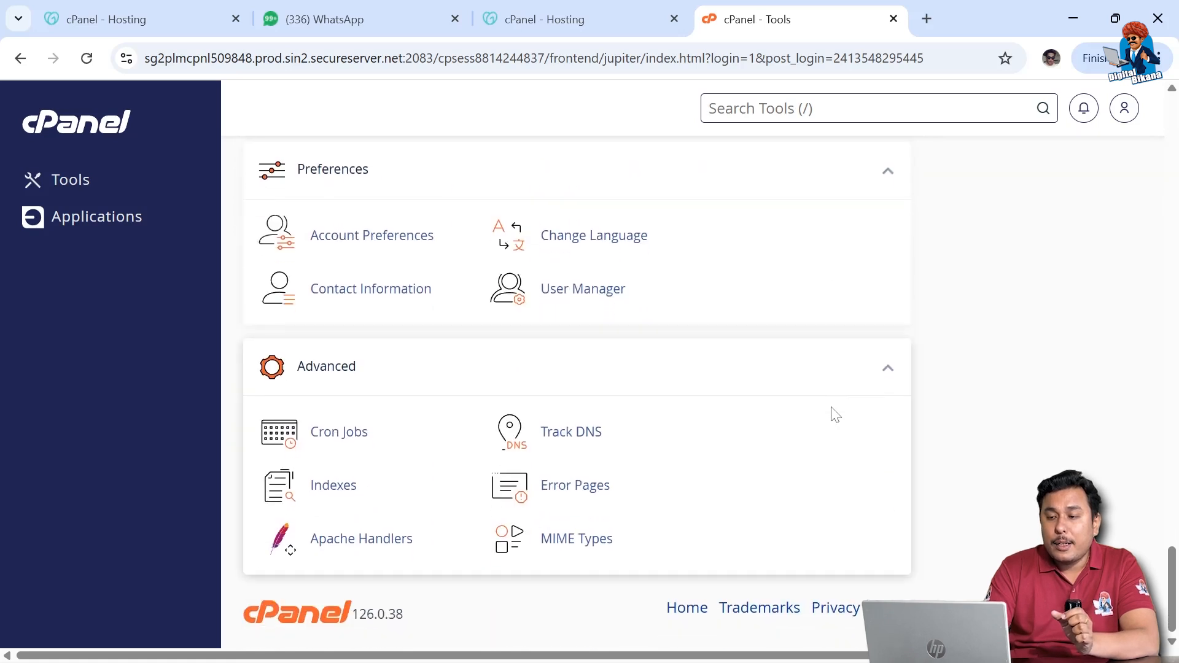
{"action": "scroll", "coordinate": [836, 414], "scroll_direction": "up", "scroll_amount": 20}
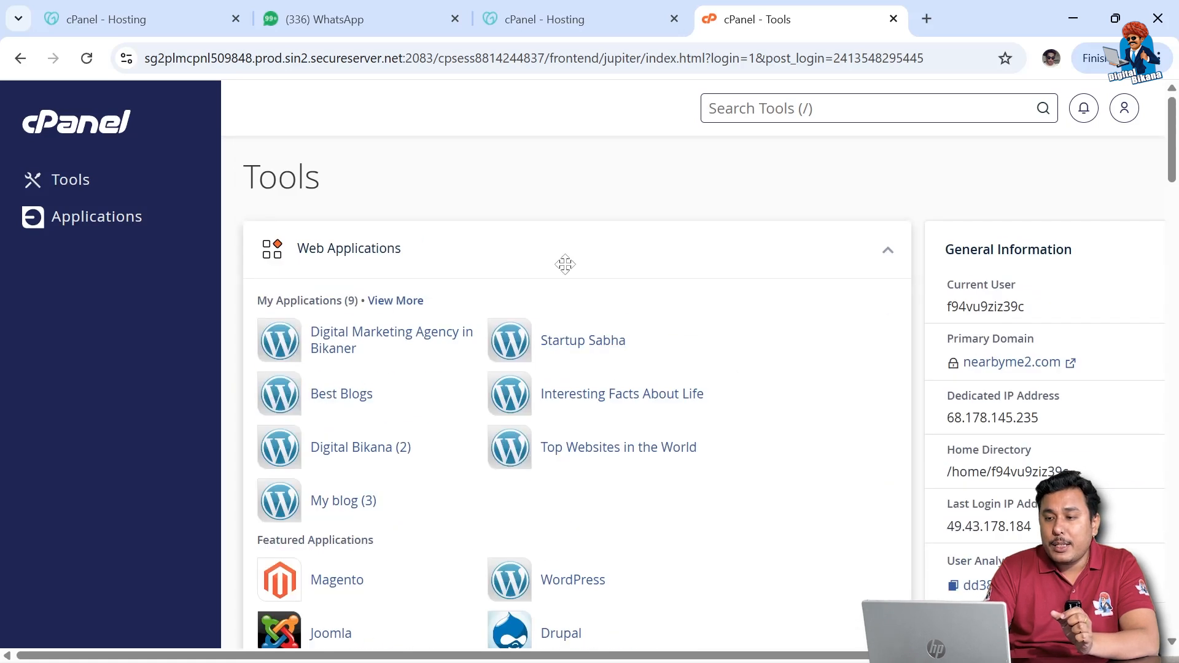
{"action": "scroll", "coordinate": [792, 433], "scroll_direction": "down", "scroll_amount": 6}
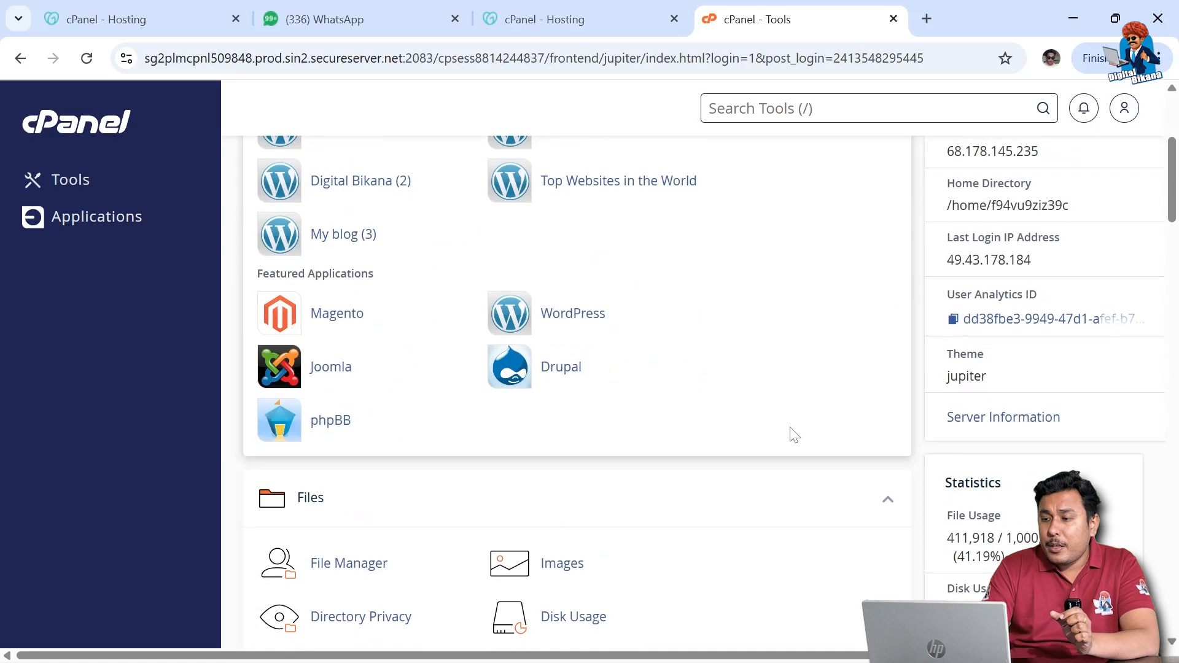
{"action": "scroll", "coordinate": [793, 433], "scroll_direction": "up", "scroll_amount": 5}
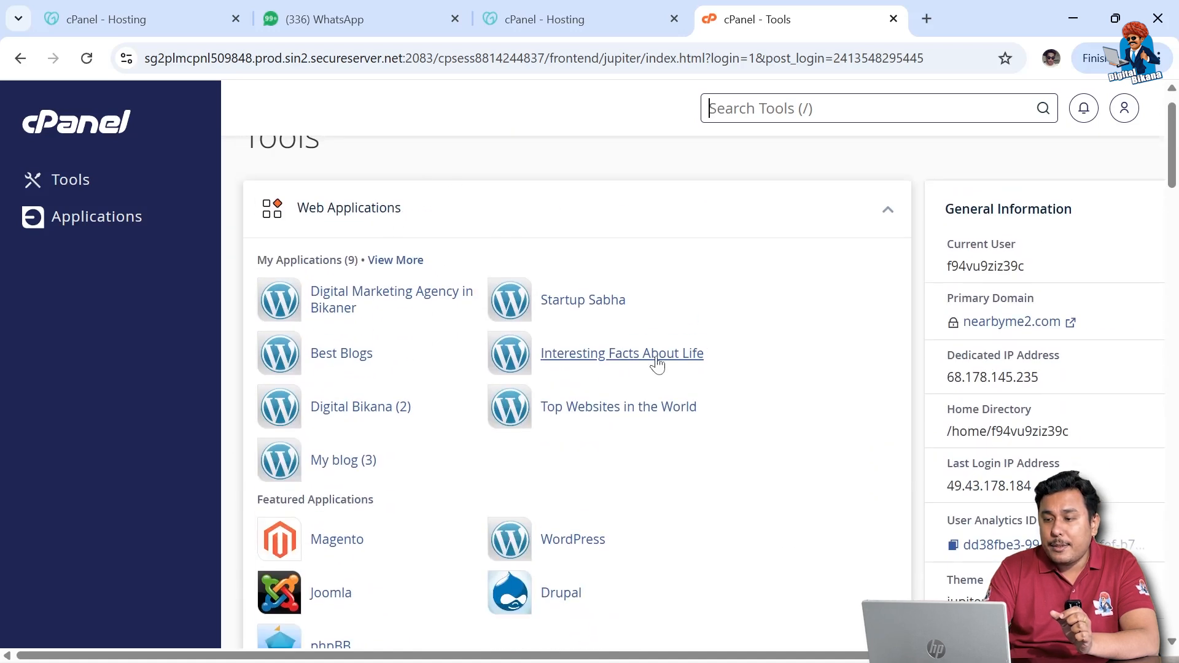
{"action": "scroll", "coordinate": [712, 552], "scroll_direction": "down", "scroll_amount": 2}
{"action": "left_click", "coordinate": [576, 461]}
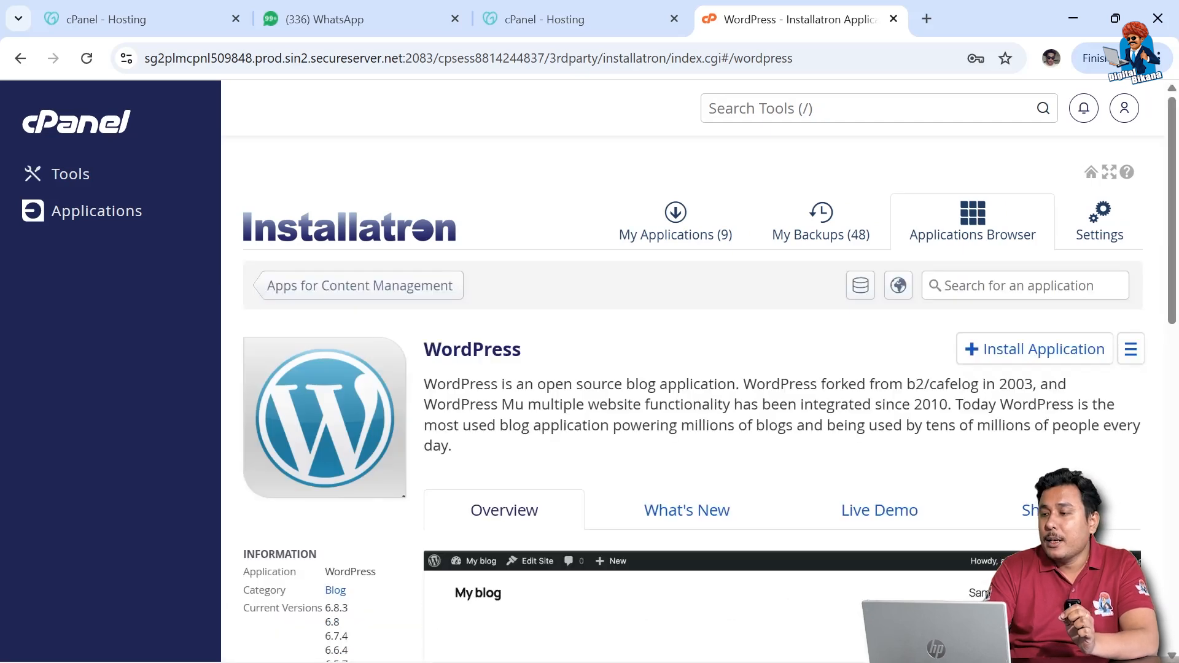
Step: Start a new WordPress install and scroll the Domain list to the digitalbikaner.com entries
{"action": "left_click", "coordinate": [1067, 353]}
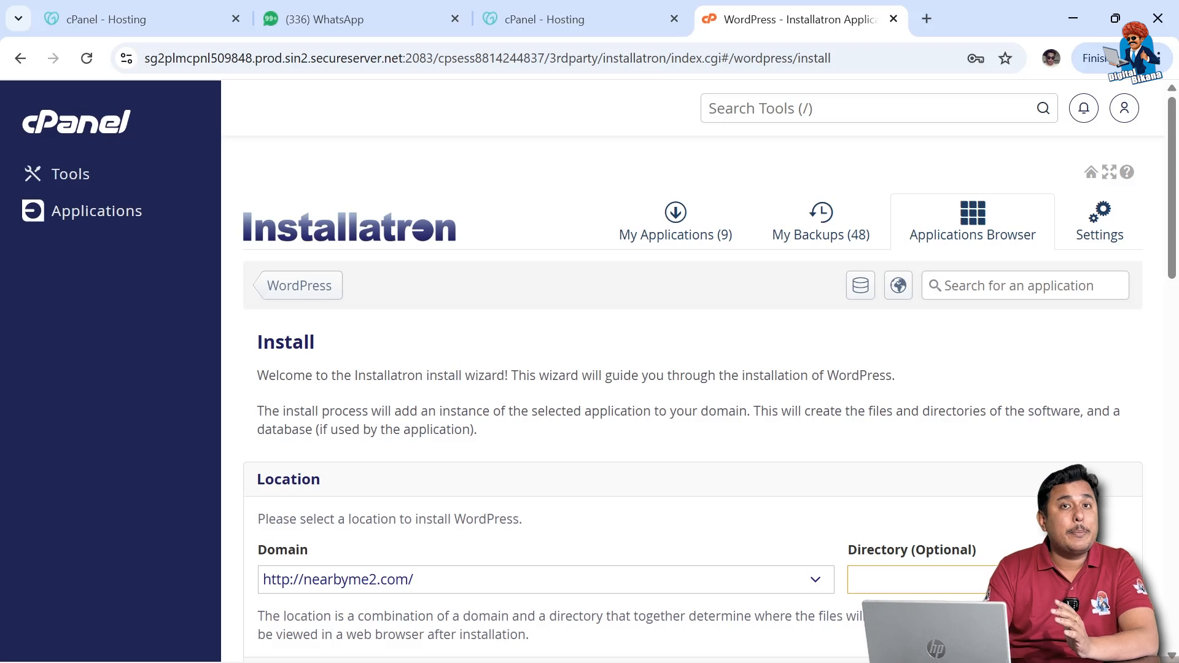
{"action": "scroll", "coordinate": [876, 382], "scroll_direction": "down", "scroll_amount": 1}
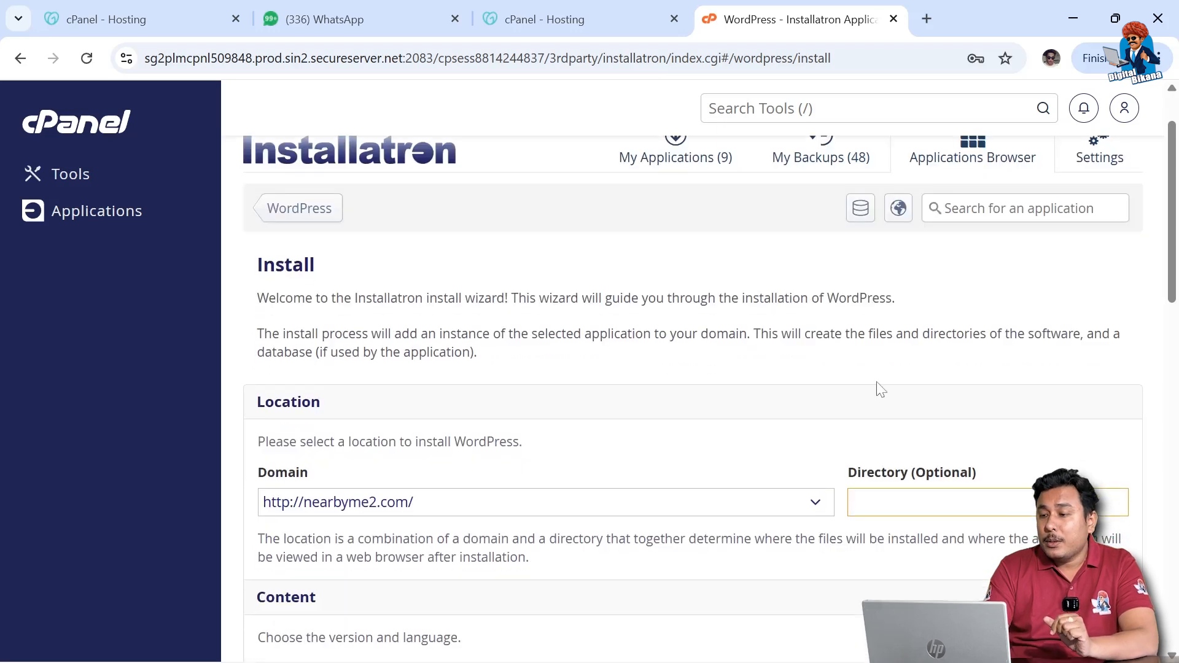
{"action": "scroll", "coordinate": [771, 402], "scroll_direction": "down", "scroll_amount": 1}
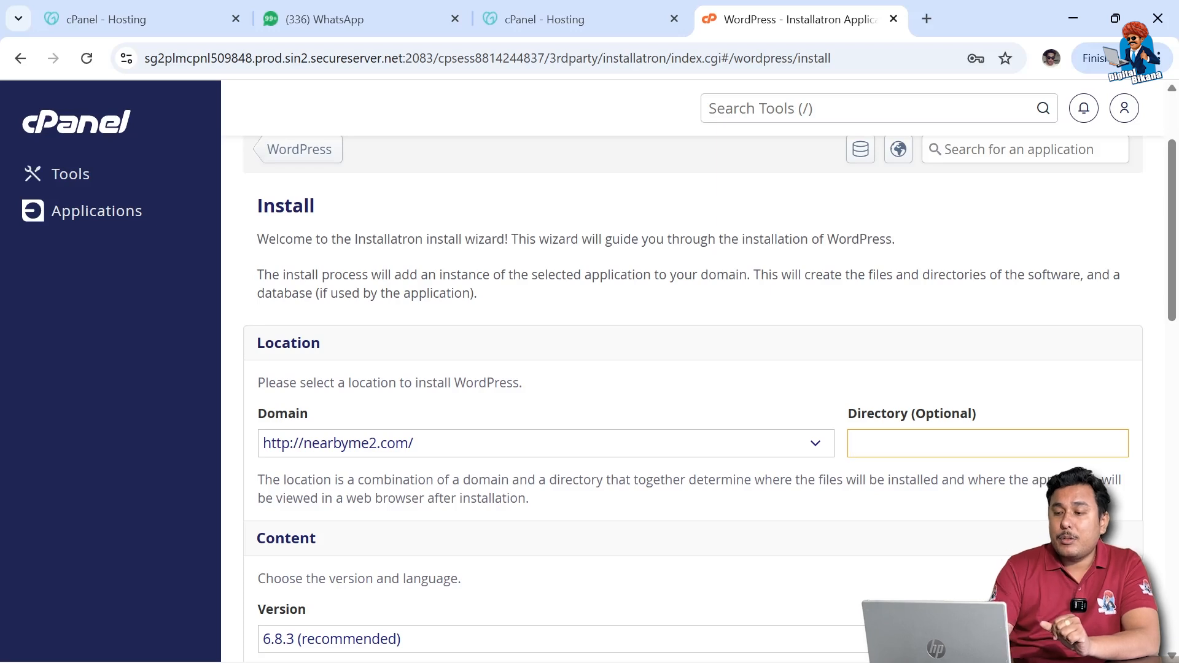
{"action": "left_click", "coordinate": [815, 443]}
{"action": "scroll", "coordinate": [543, 449], "scroll_direction": "down", "scroll_amount": 1}
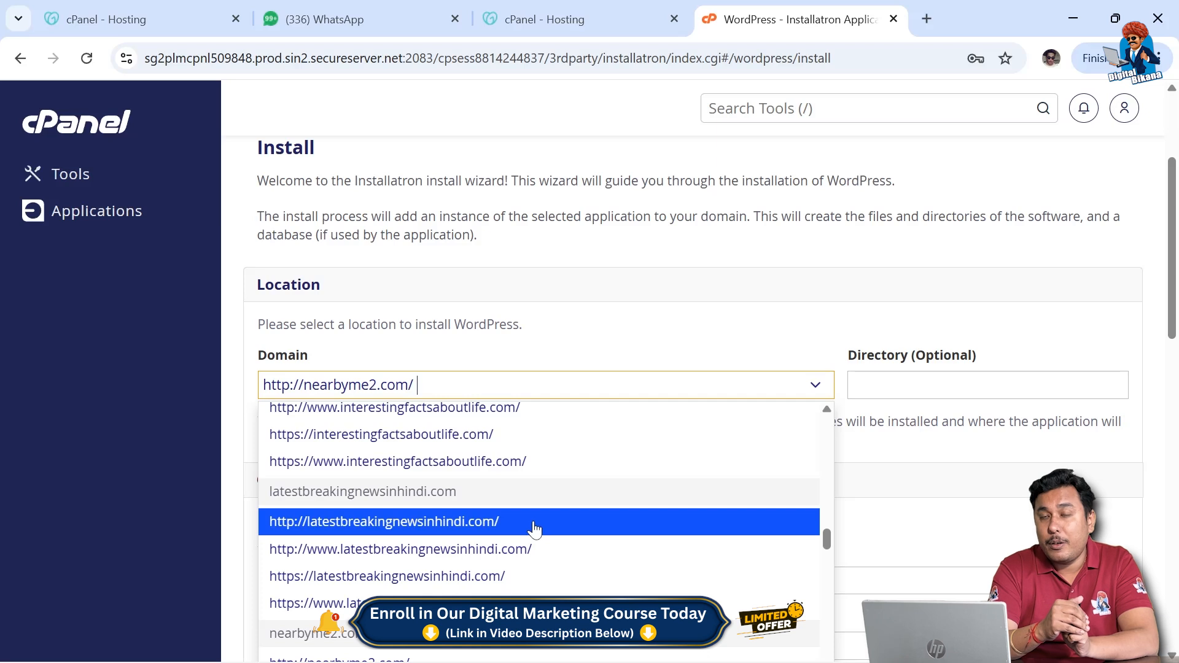
{"action": "scroll", "coordinate": [534, 529], "scroll_direction": "down", "scroll_amount": 10}
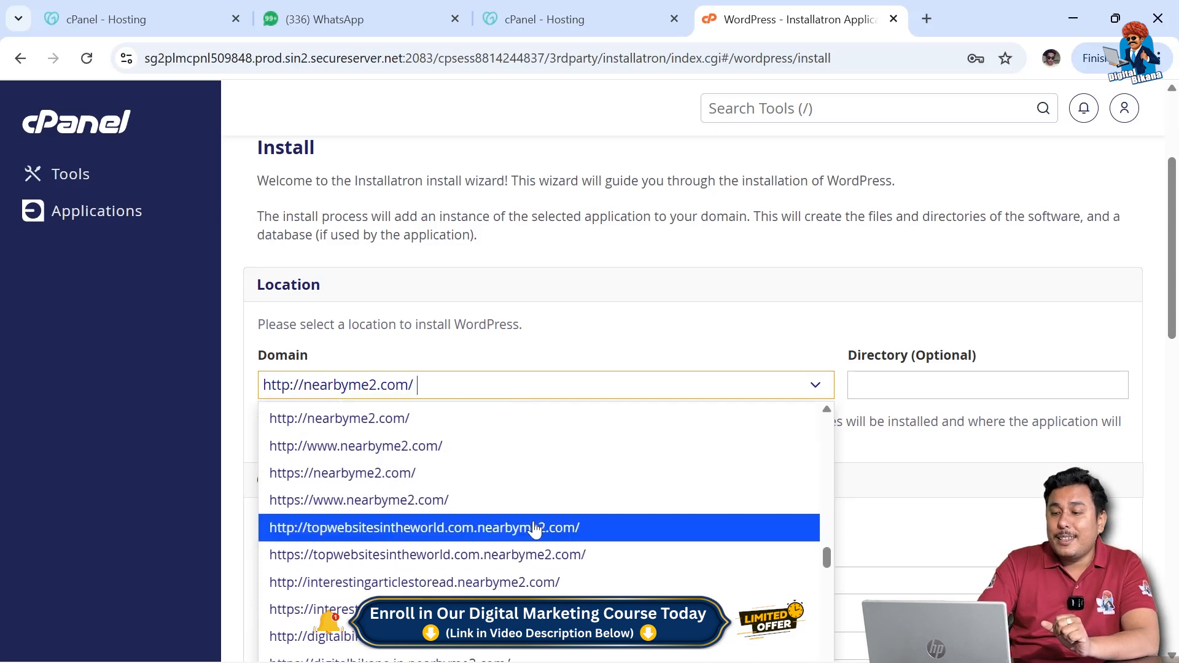
{"action": "scroll", "coordinate": [534, 529], "scroll_direction": "down", "scroll_amount": 10}
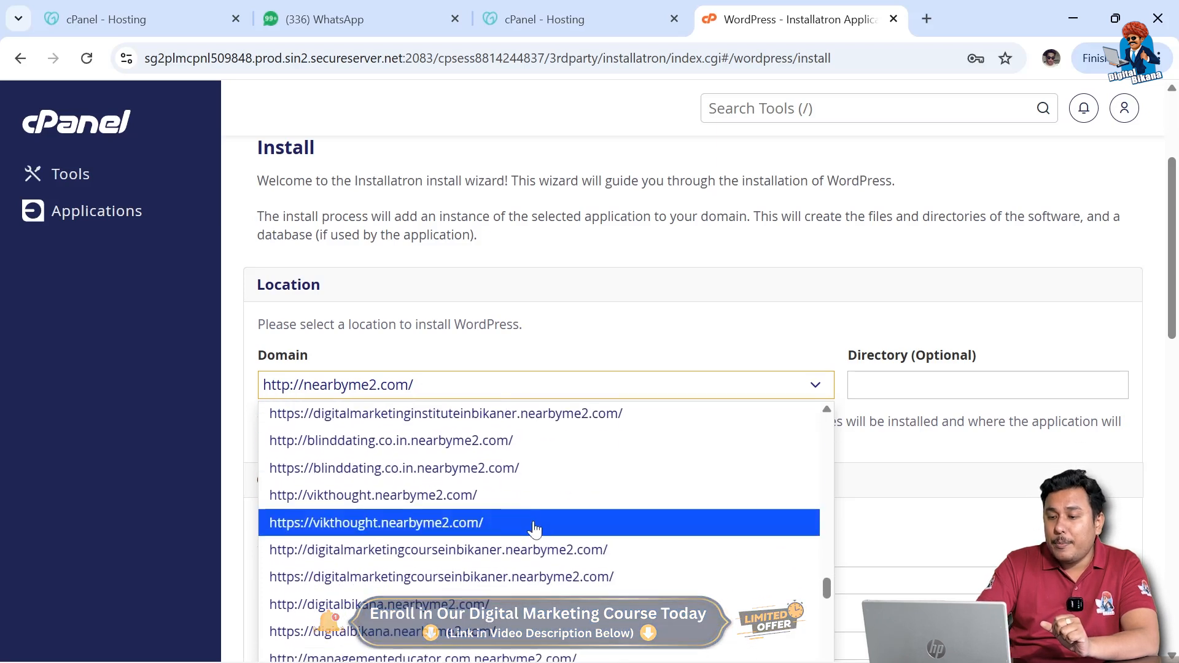
{"action": "scroll", "coordinate": [534, 530], "scroll_direction": "up", "scroll_amount": 15}
{"action": "scroll", "coordinate": [535, 529], "scroll_direction": "up", "scroll_amount": 2}
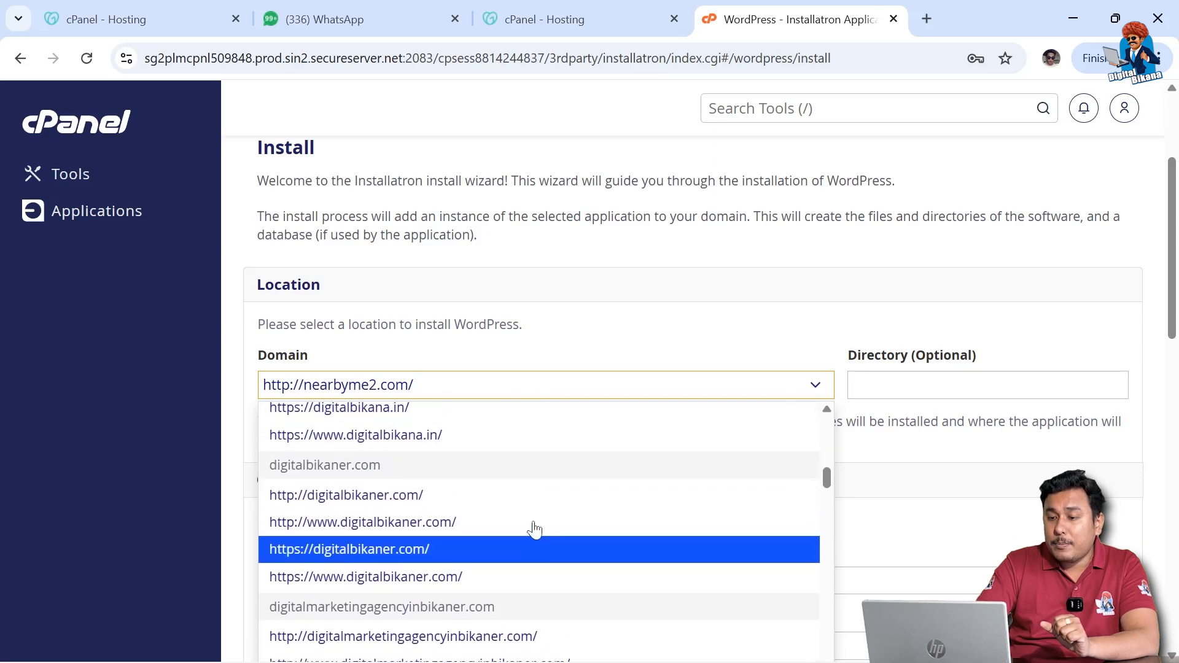
{"action": "scroll", "coordinate": [534, 529], "scroll_direction": "down", "scroll_amount": 1}
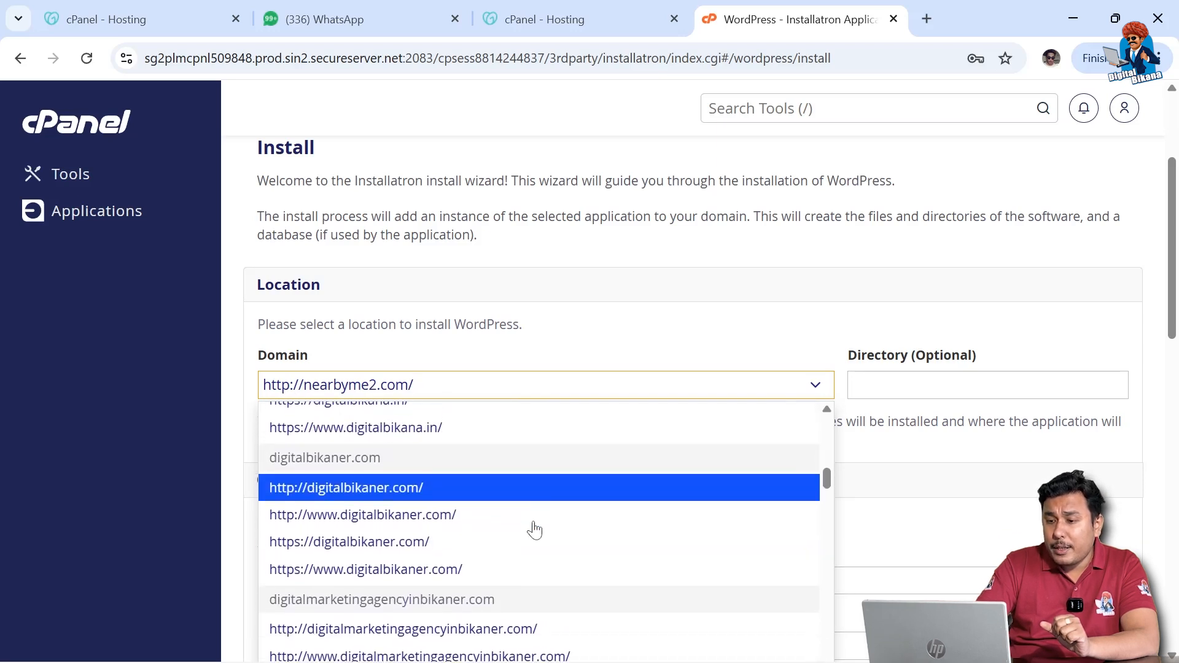
{"action": "key", "text": "Up"}
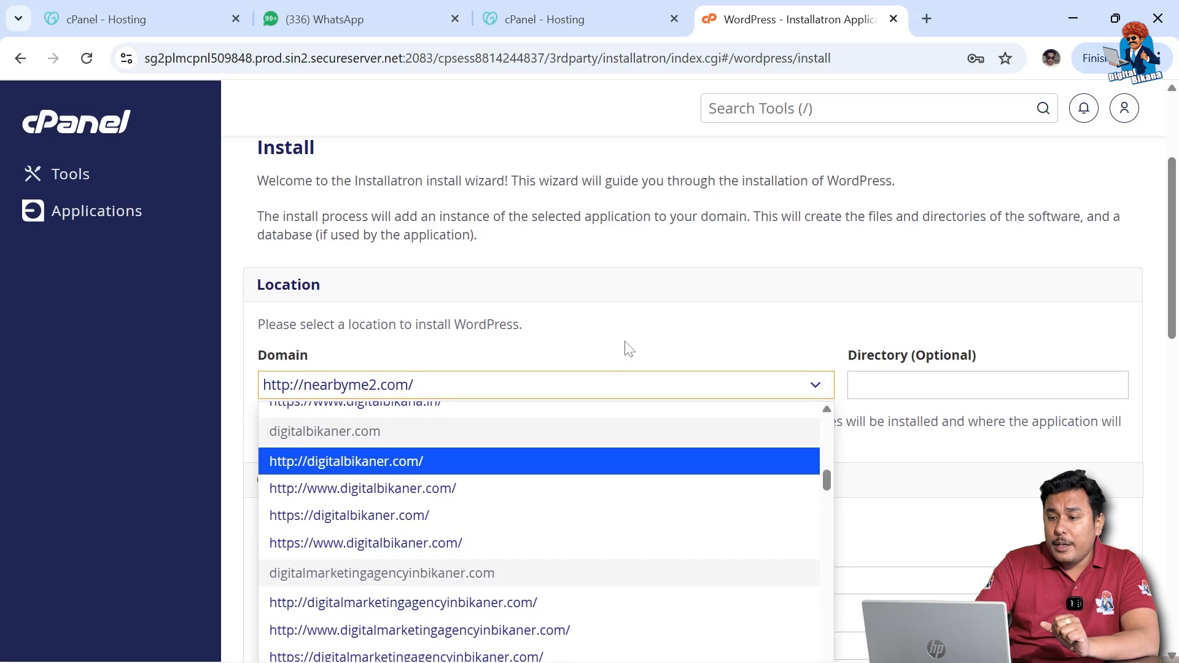
{"action": "scroll", "coordinate": [630, 350], "scroll_direction": "down", "scroll_amount": 1}
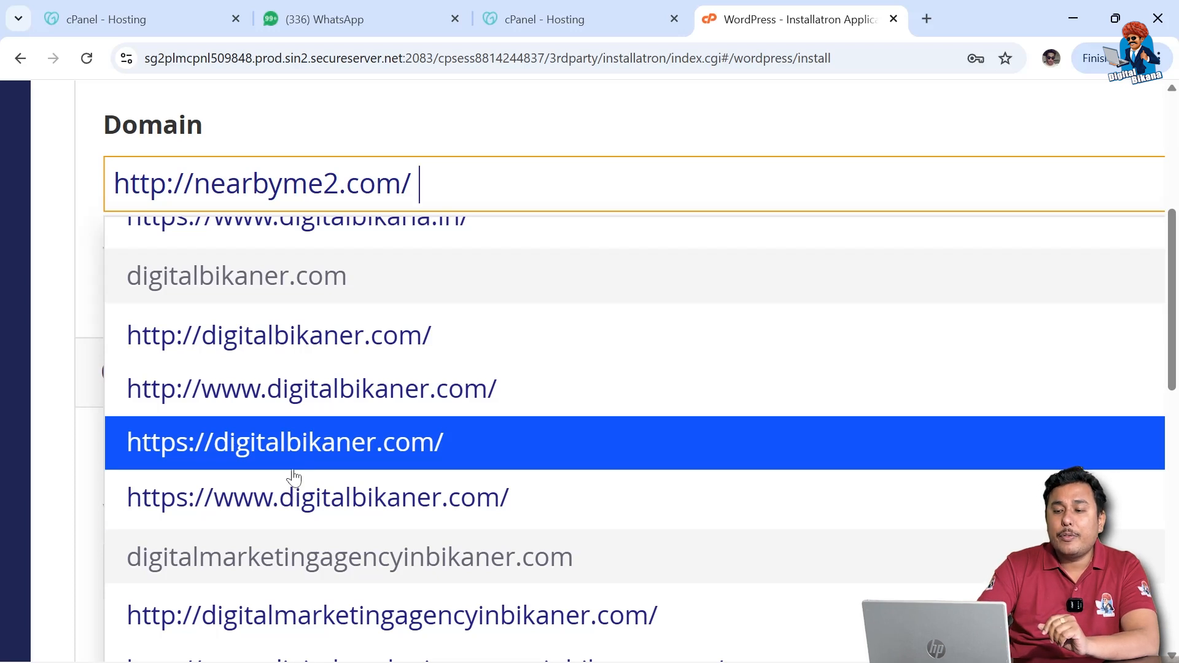
{"action": "left_click", "coordinate": [290, 499]}
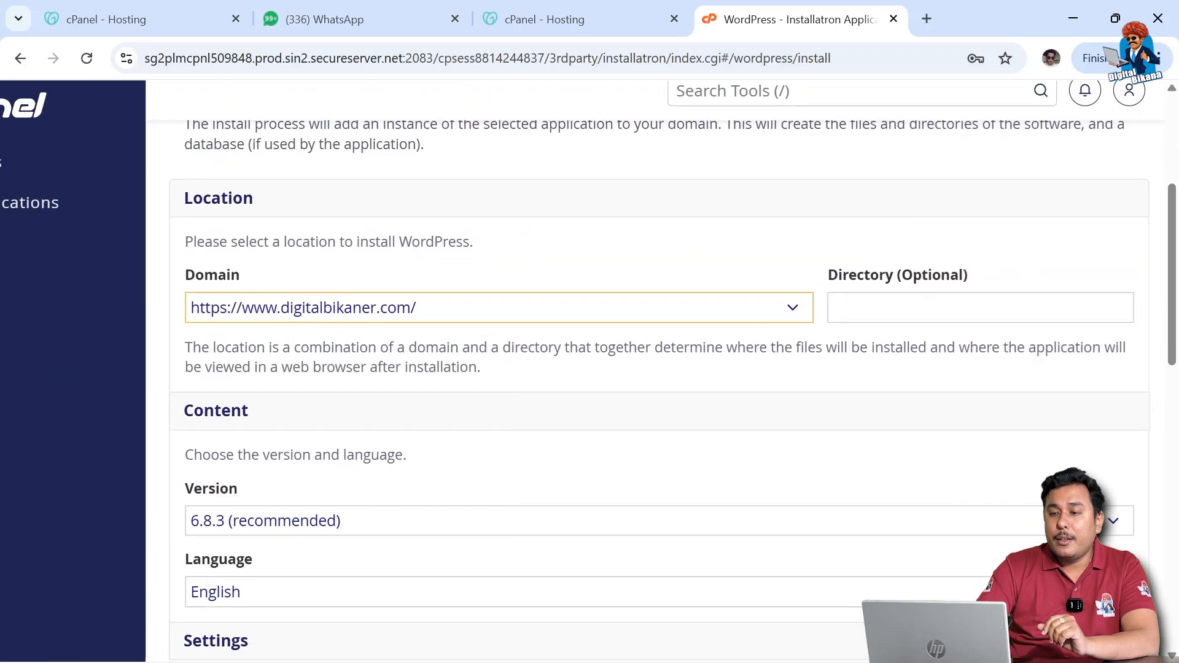
{"action": "scroll", "coordinate": [288, 467], "scroll_direction": "down", "scroll_amount": 1}
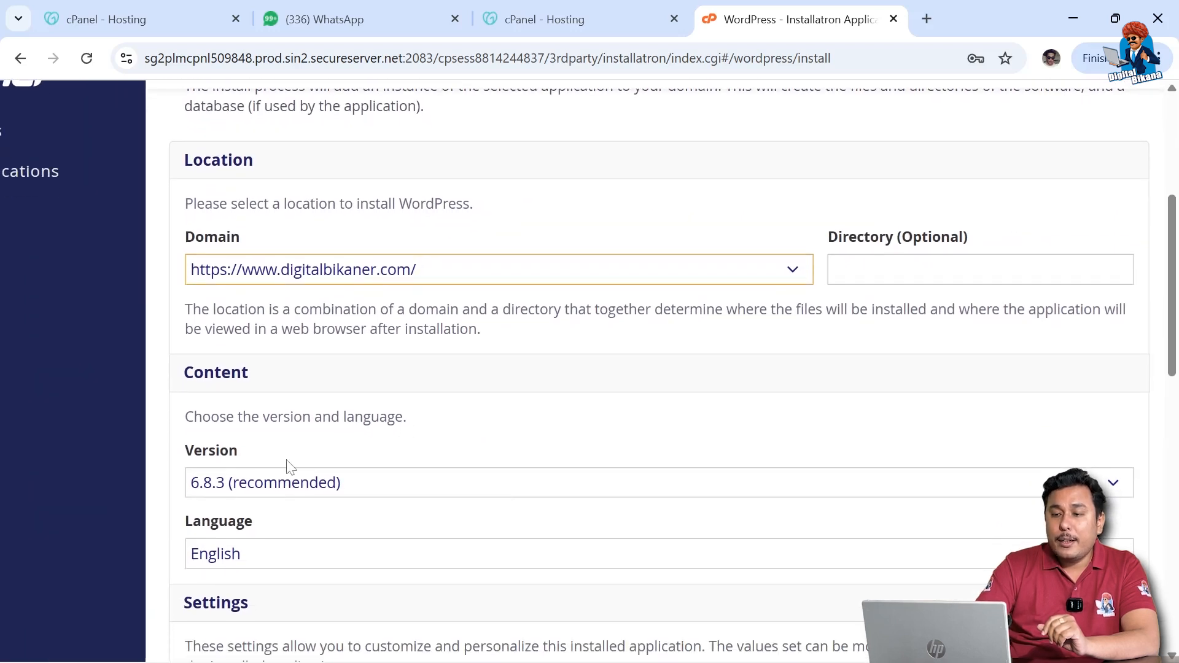
{"action": "scroll", "coordinate": [288, 467], "scroll_direction": "down", "scroll_amount": 2}
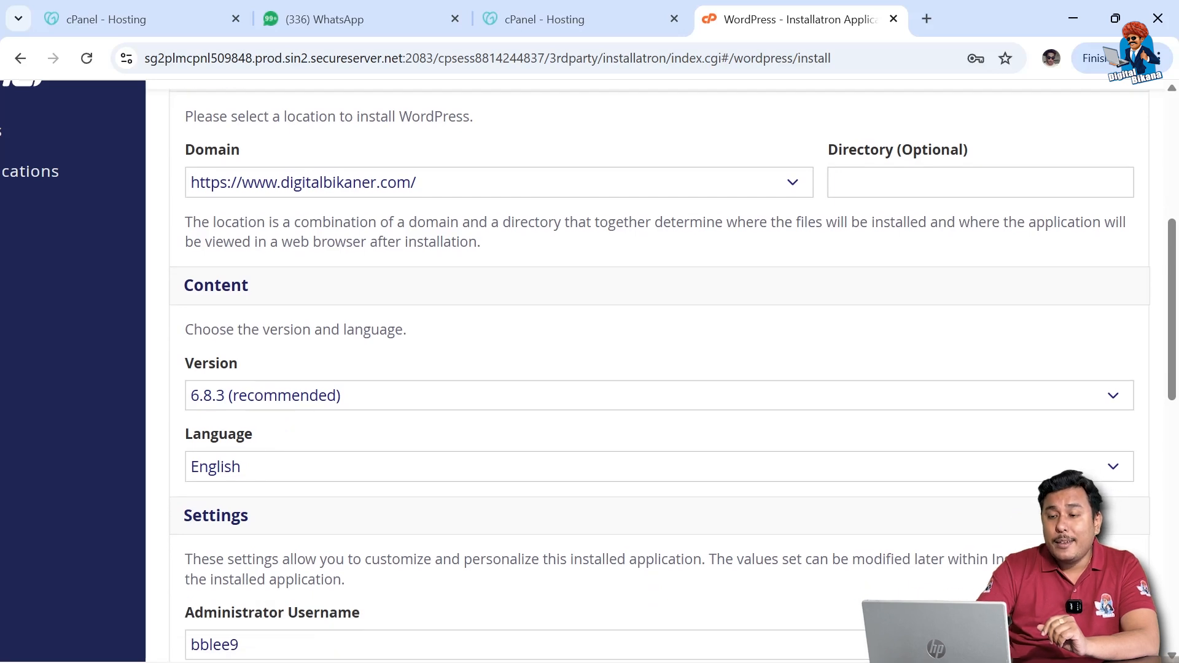
{"action": "scroll", "coordinate": [315, 416], "scroll_direction": "down", "scroll_amount": 1}
{"action": "scroll", "coordinate": [312, 416], "scroll_direction": "down", "scroll_amount": 2}
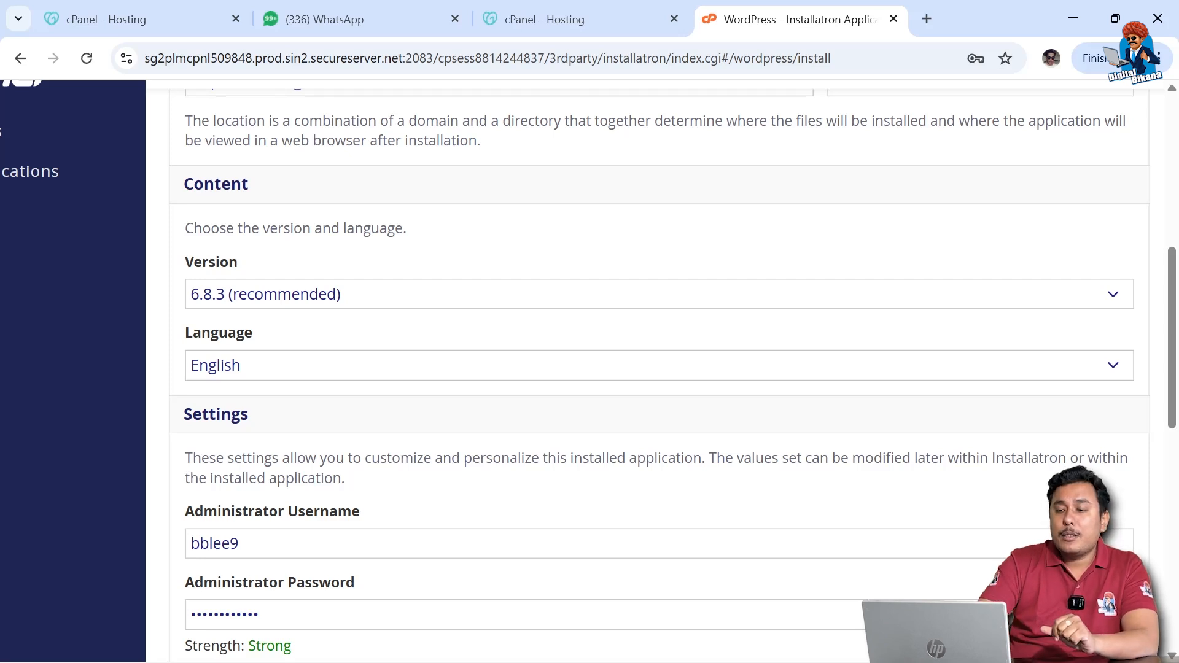
{"action": "scroll", "coordinate": [277, 452], "scroll_direction": "down", "scroll_amount": 2}
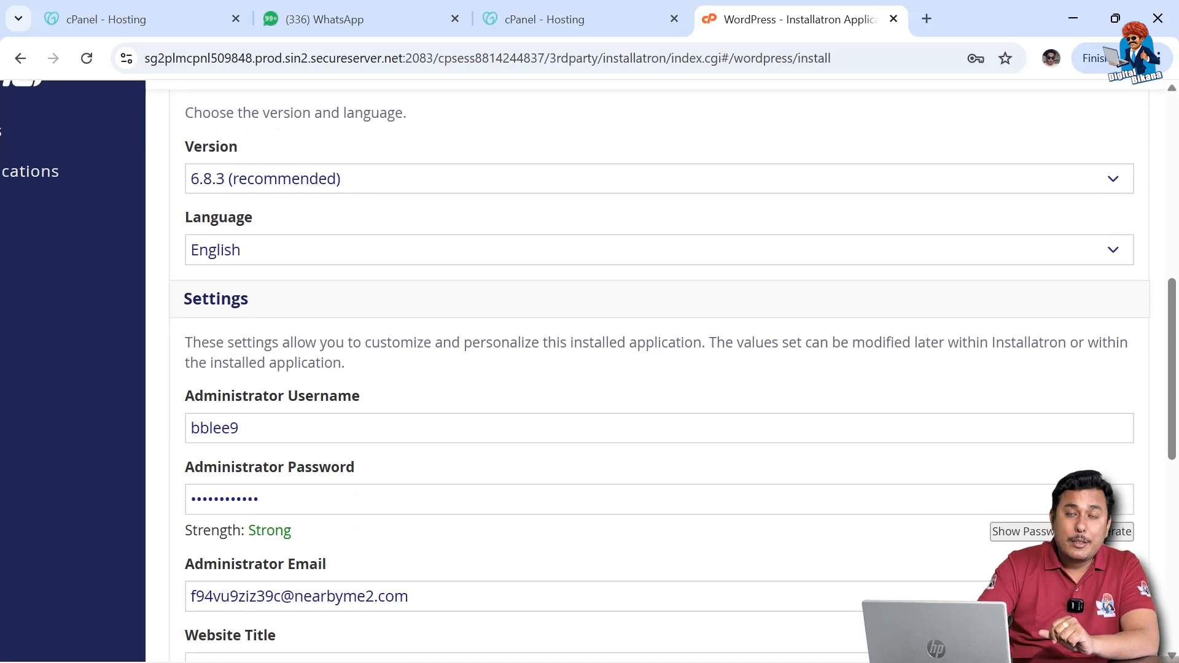
Step: Replace the default administrator username with the owner's username and enter a new password
{"action": "double_click", "coordinate": [195, 429]}
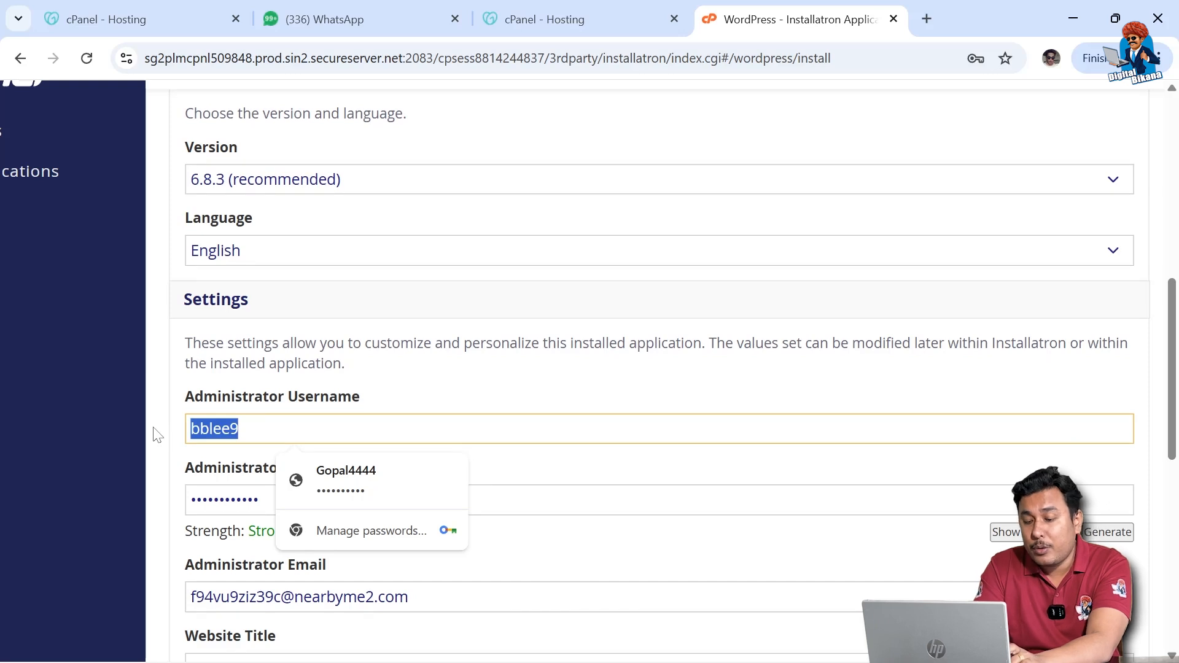
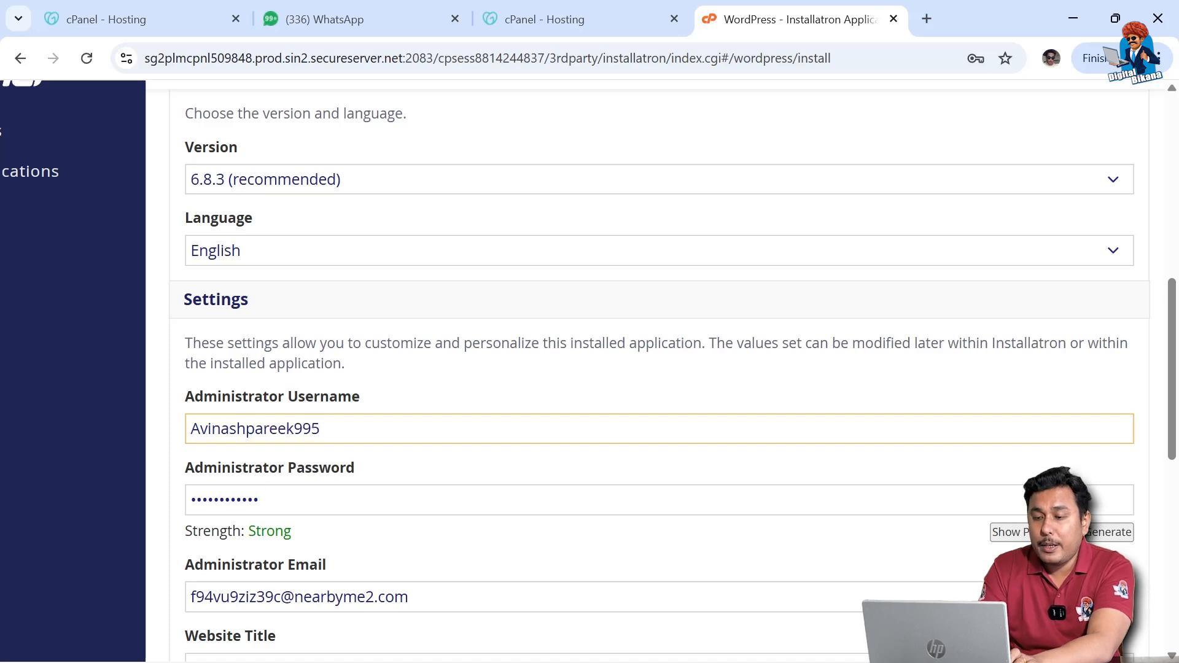
{"action": "key", "text": "Tab"}
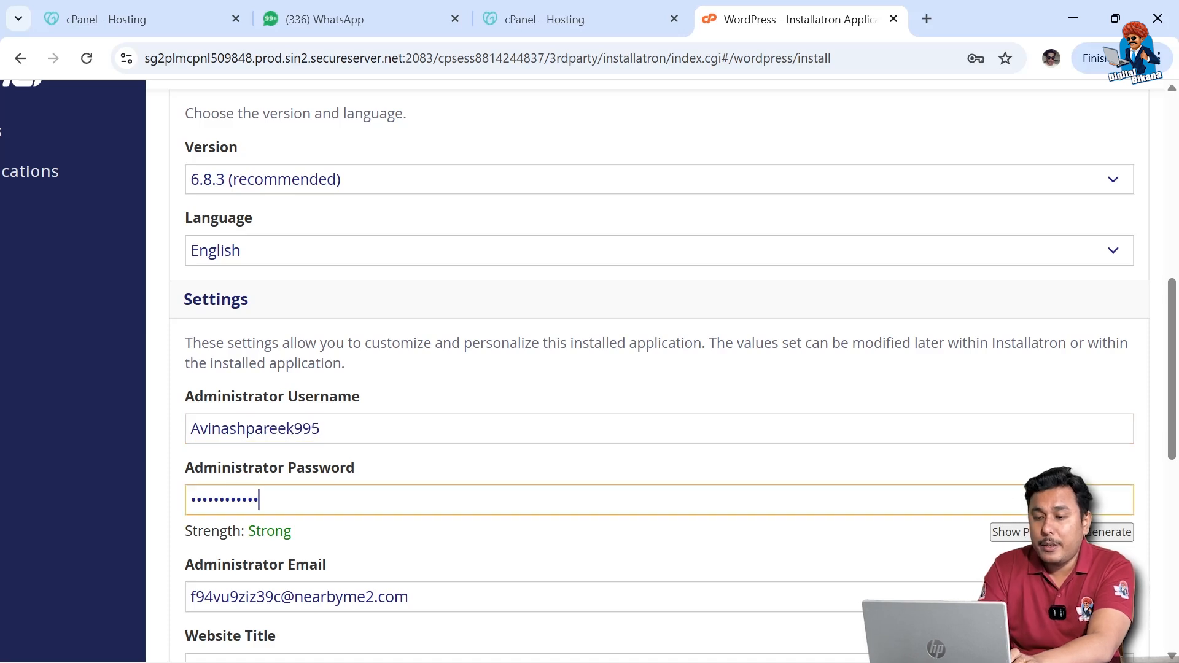
{"action": "type", "text": "•••••••••"}
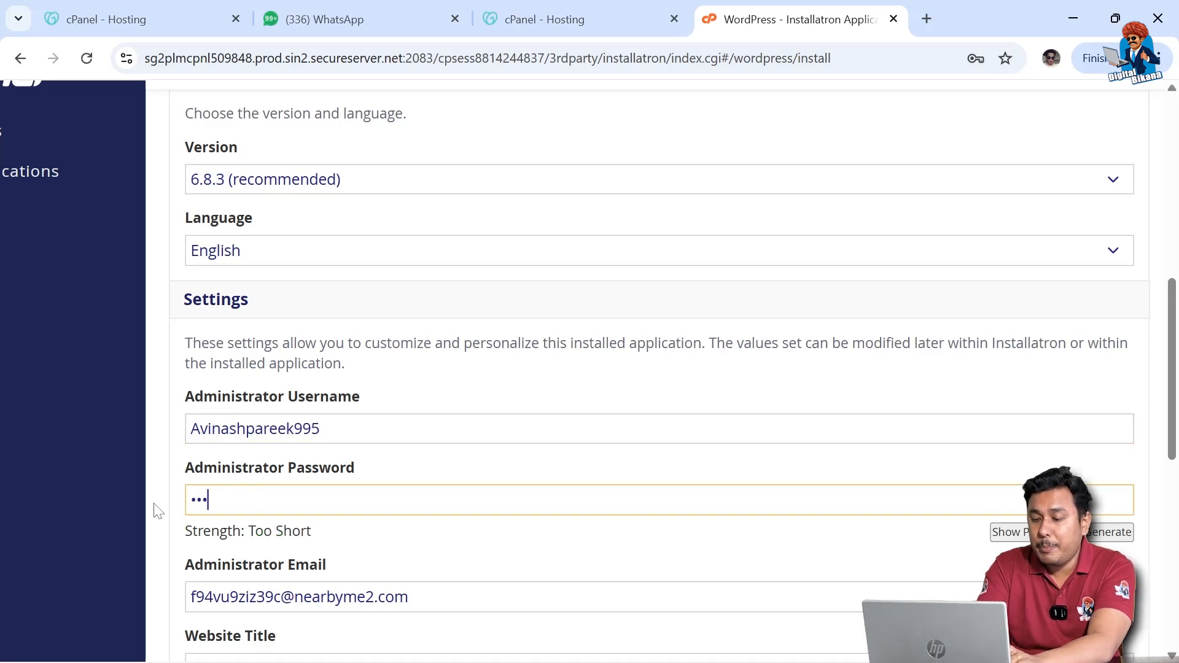
{"action": "type", "text": "•••"}
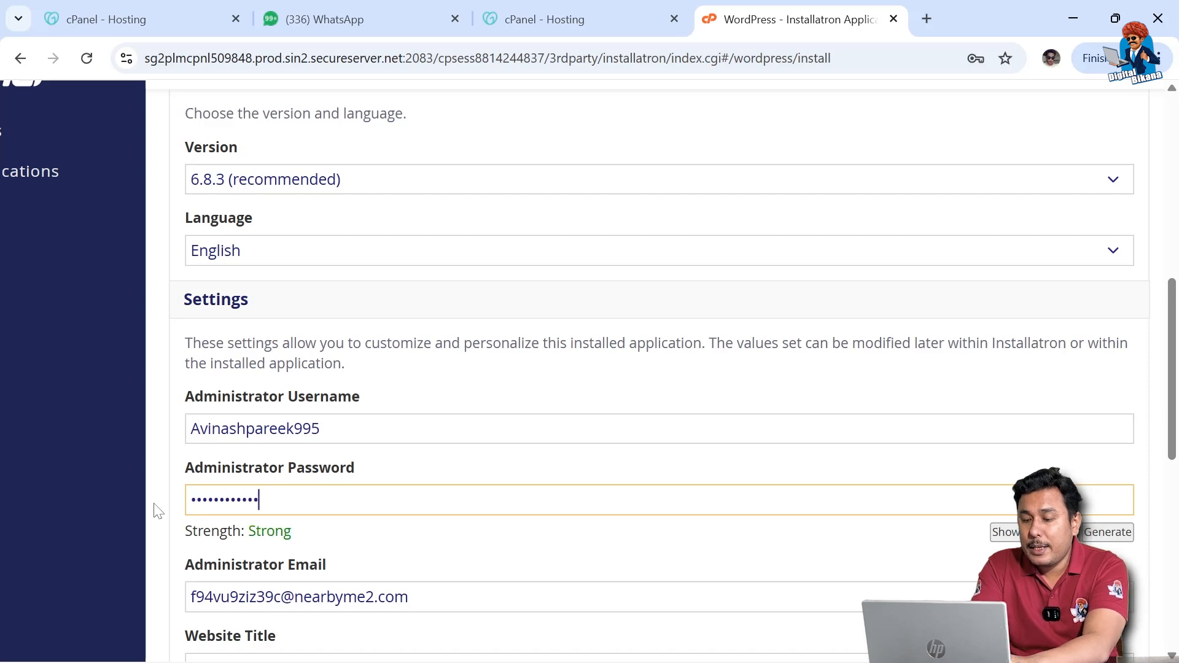
Step: Replace the default administrator e-mail with the owner's e-mail address
{"action": "scroll", "coordinate": [659, 375], "scroll_direction": "down", "scroll_amount": 2}
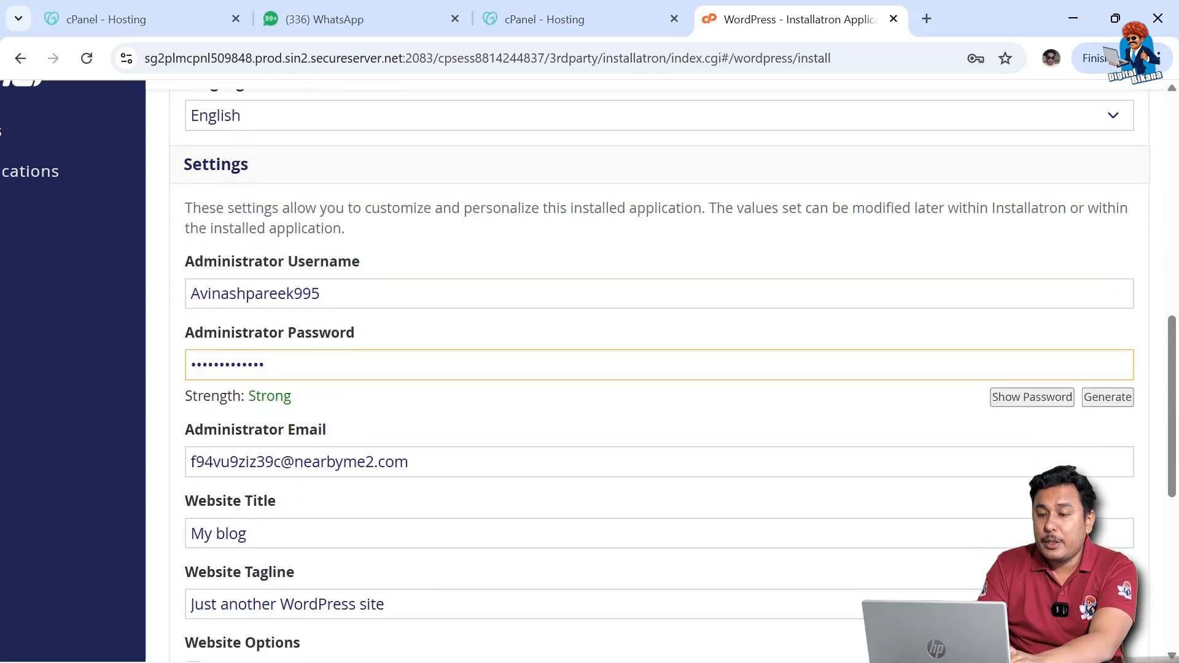
{"action": "left_click", "coordinate": [408, 463]}
{"action": "left_click_drag", "start_coordinate": [409, 462], "coordinate": [135, 461]}
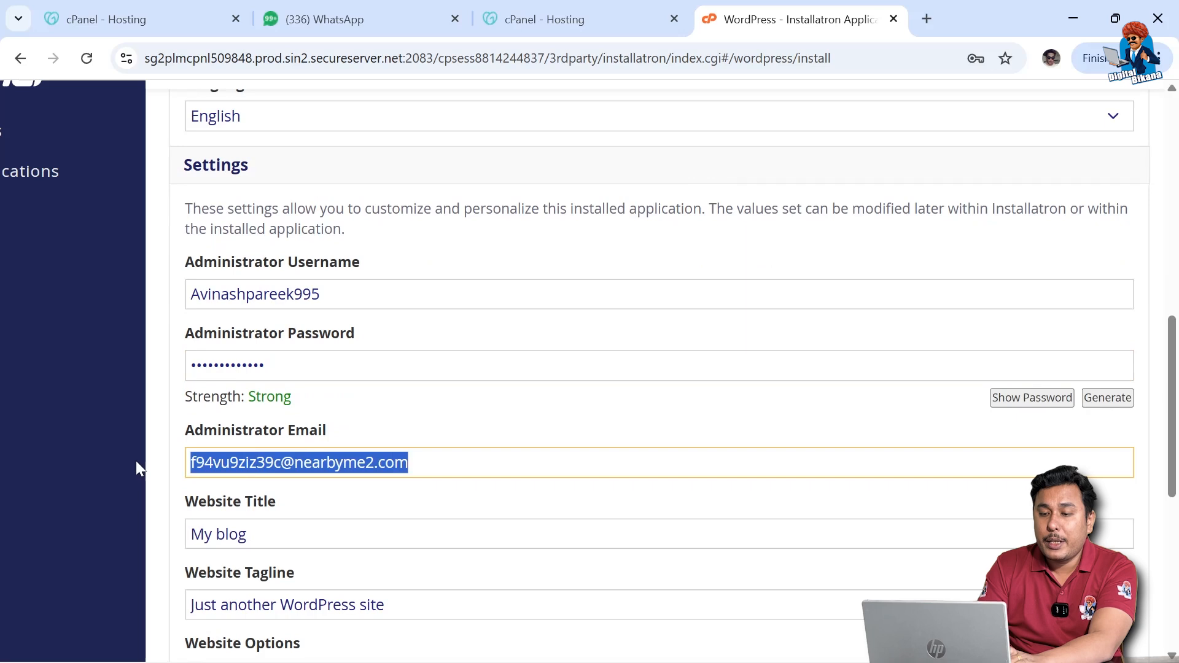
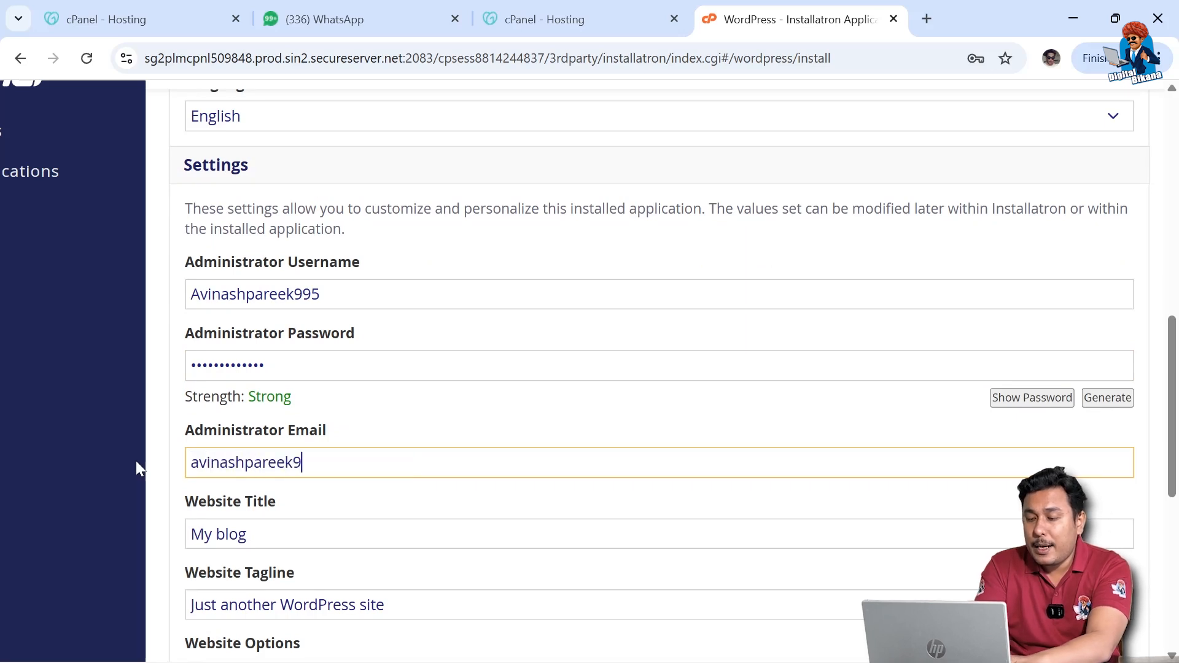
{"action": "scroll", "coordinate": [158, 483], "scroll_direction": "down", "scroll_amount": 1}
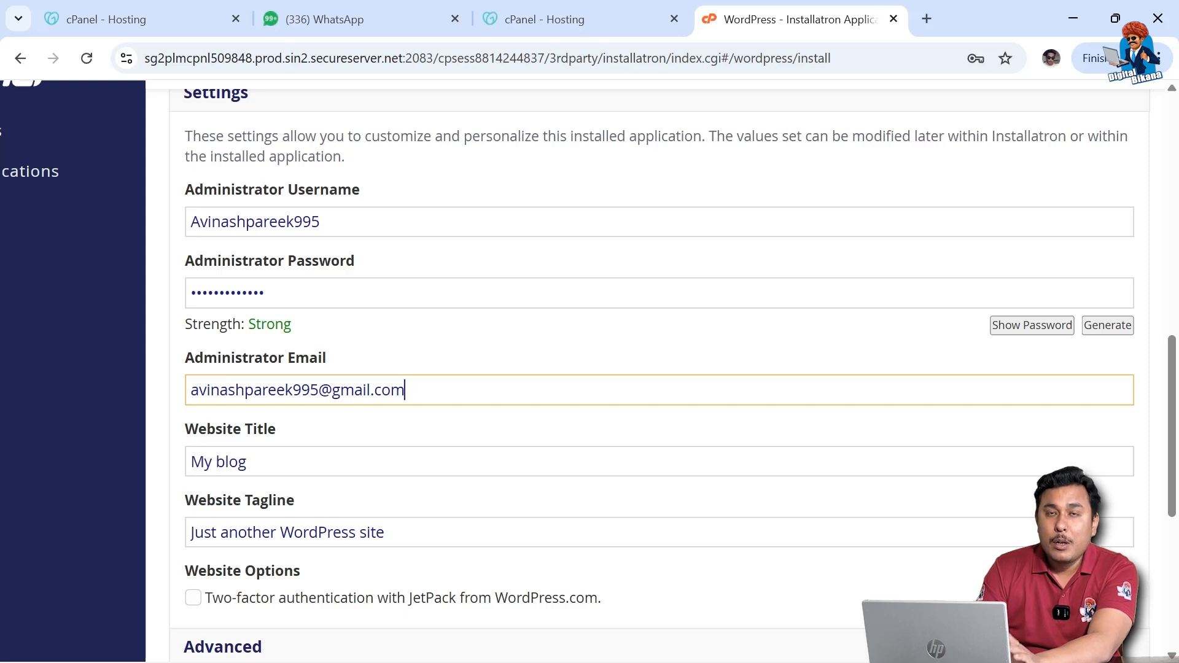
{"action": "scroll", "coordinate": [369, 344], "scroll_direction": "down", "scroll_amount": 2}
Step: Replace the default title with 'Digital Bikana' and the tagline with 'Learn Digital Marketing Course'
{"action": "left_click_drag", "start_coordinate": [271, 334], "coordinate": [150, 343]}
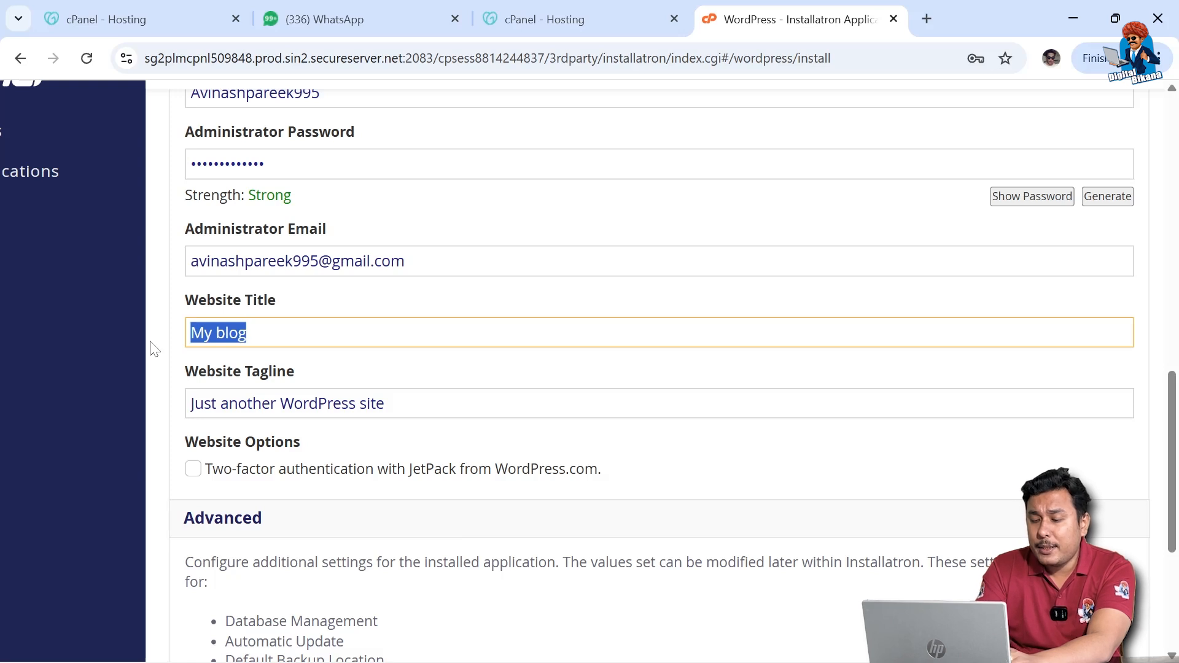
{"action": "type", "text": "Digital Bikana"}
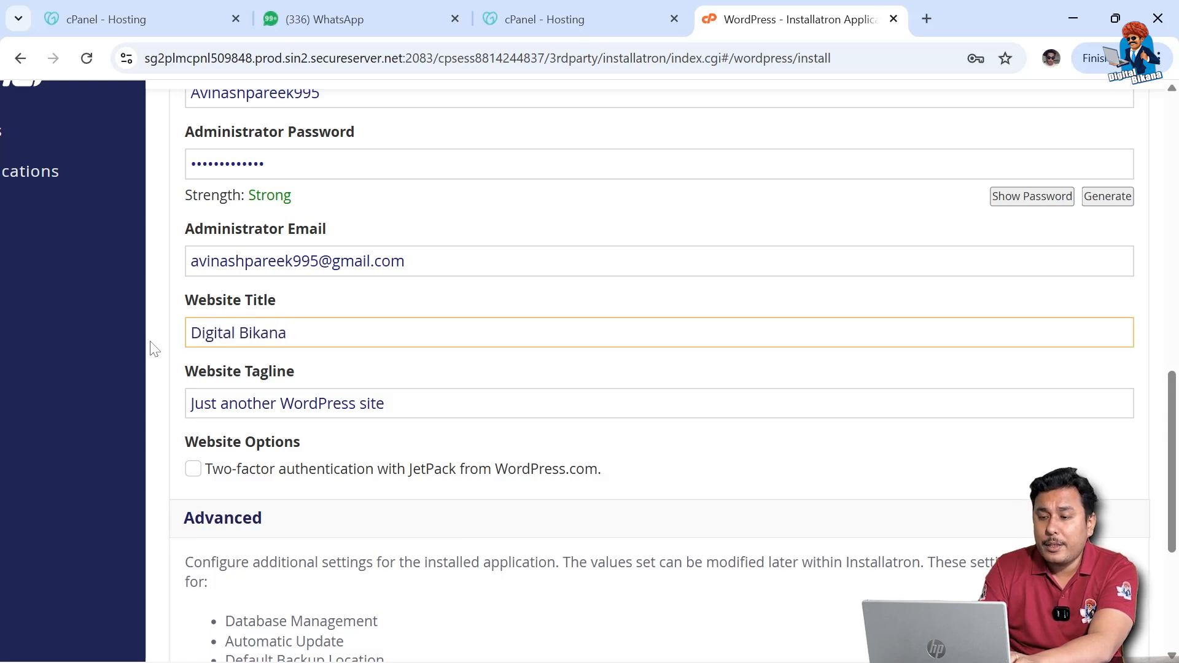
{"action": "left_click_drag", "start_coordinate": [429, 403], "coordinate": [174, 421]}
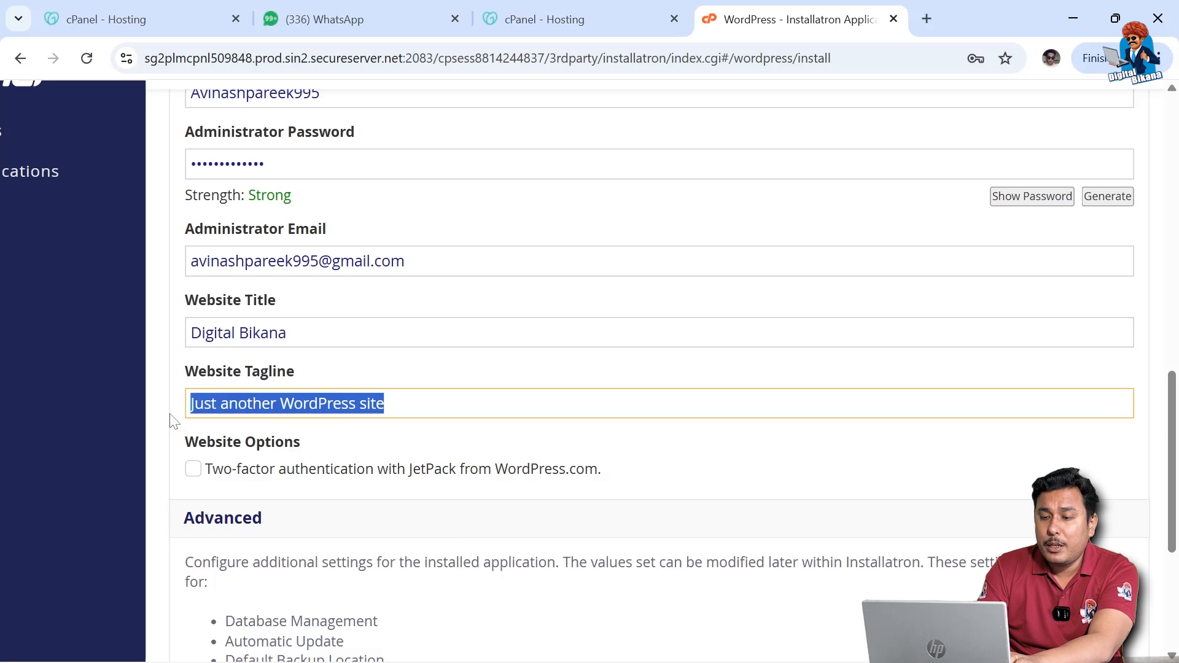
{"action": "key", "text": "BackSpace"}
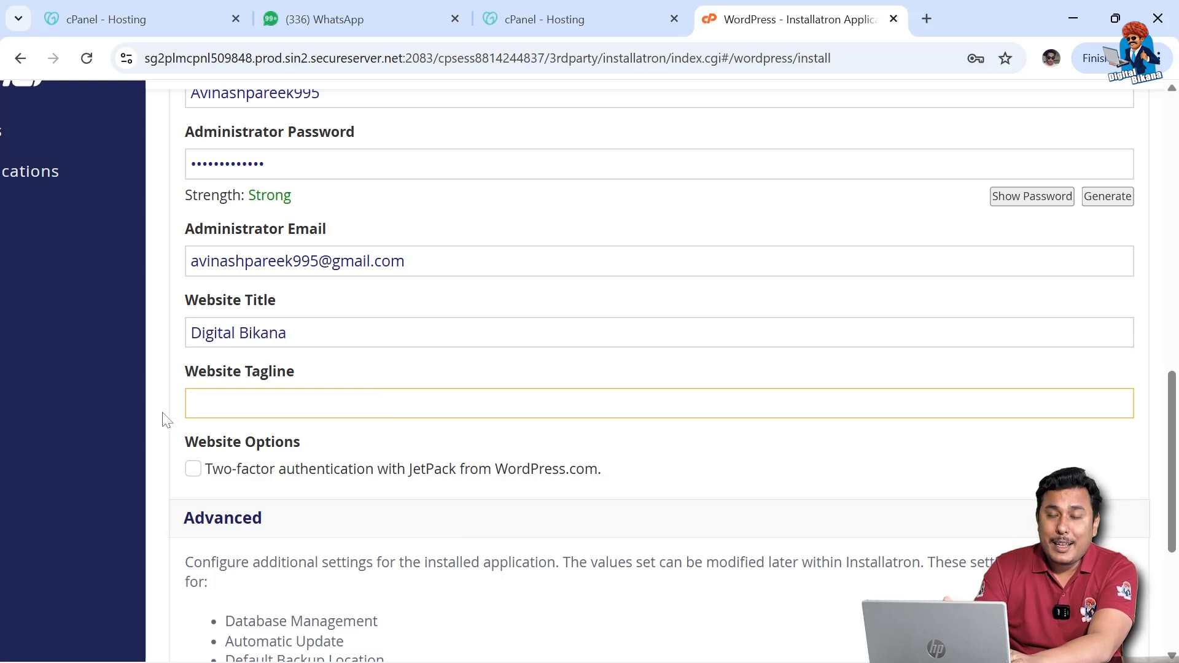
{"action": "type", "text": "Learn Digital Marketi"}
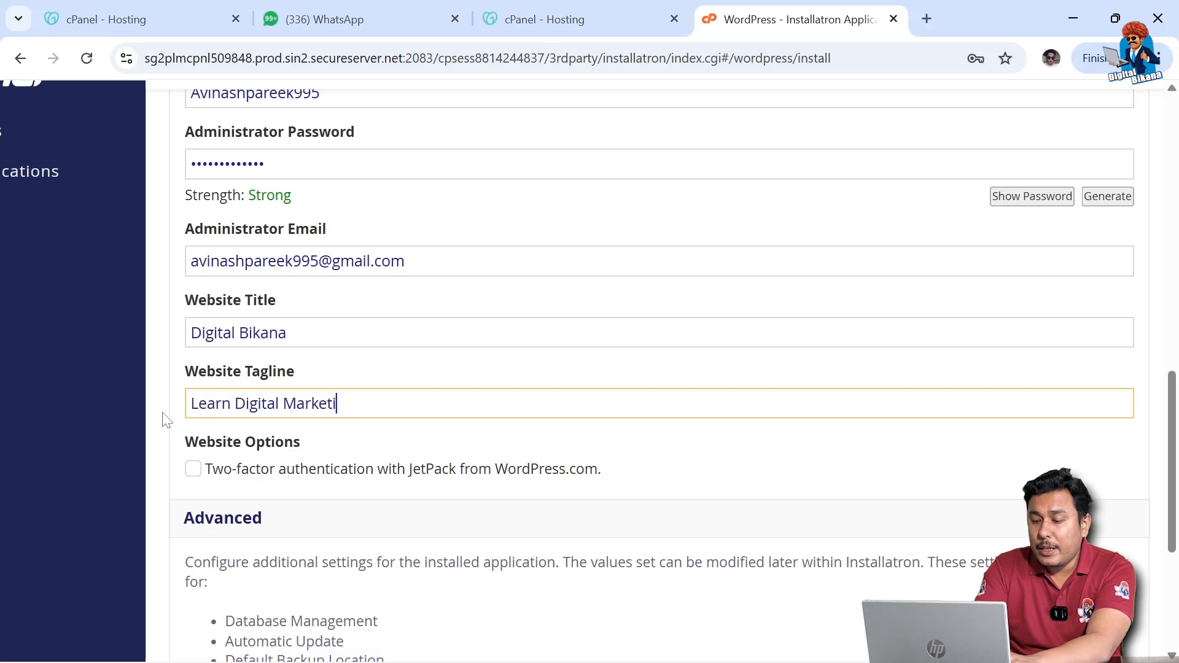
{"action": "type", "text": "ng Course"}
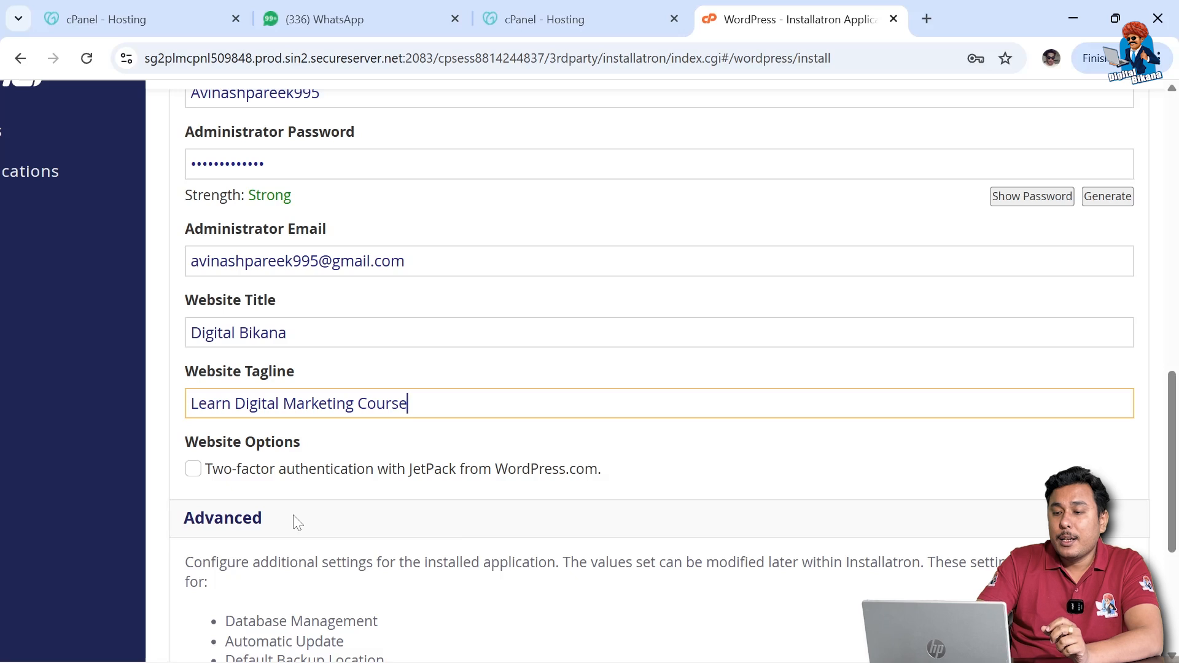
Step: Submit the WordPress install for digitalbikaner.com and save the admin login in Chrome
{"action": "scroll", "coordinate": [298, 523], "scroll_direction": "down", "scroll_amount": 1}
{"action": "scroll", "coordinate": [298, 523], "scroll_direction": "down", "scroll_amount": 5}
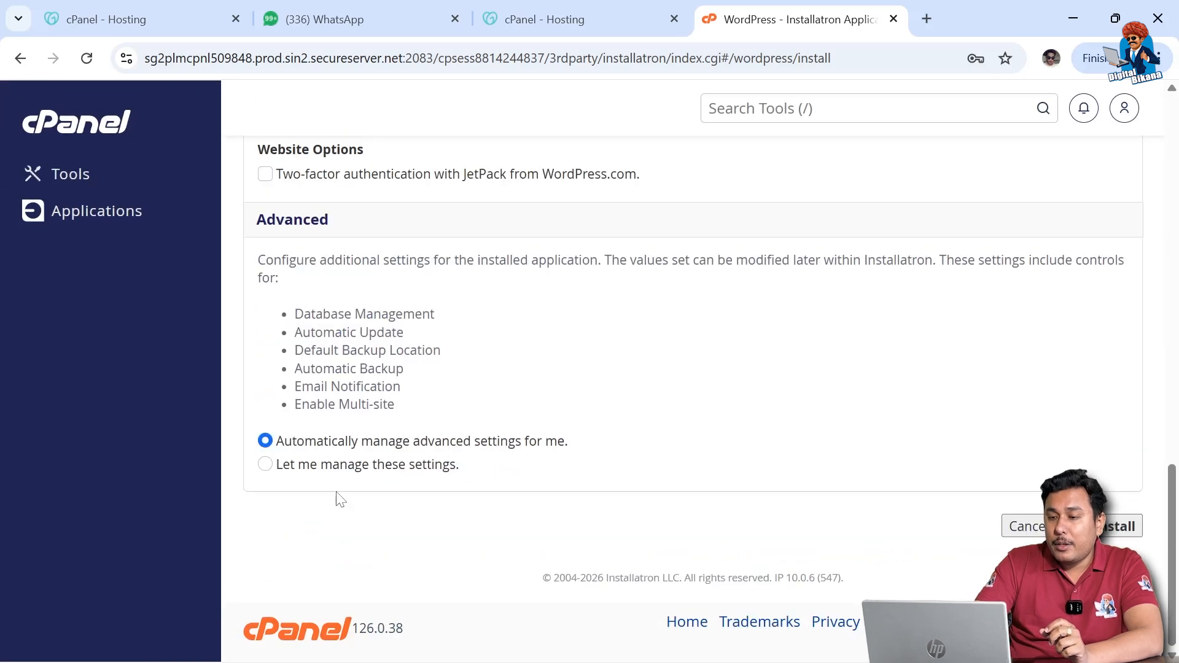
{"action": "left_click", "coordinate": [1112, 535]}
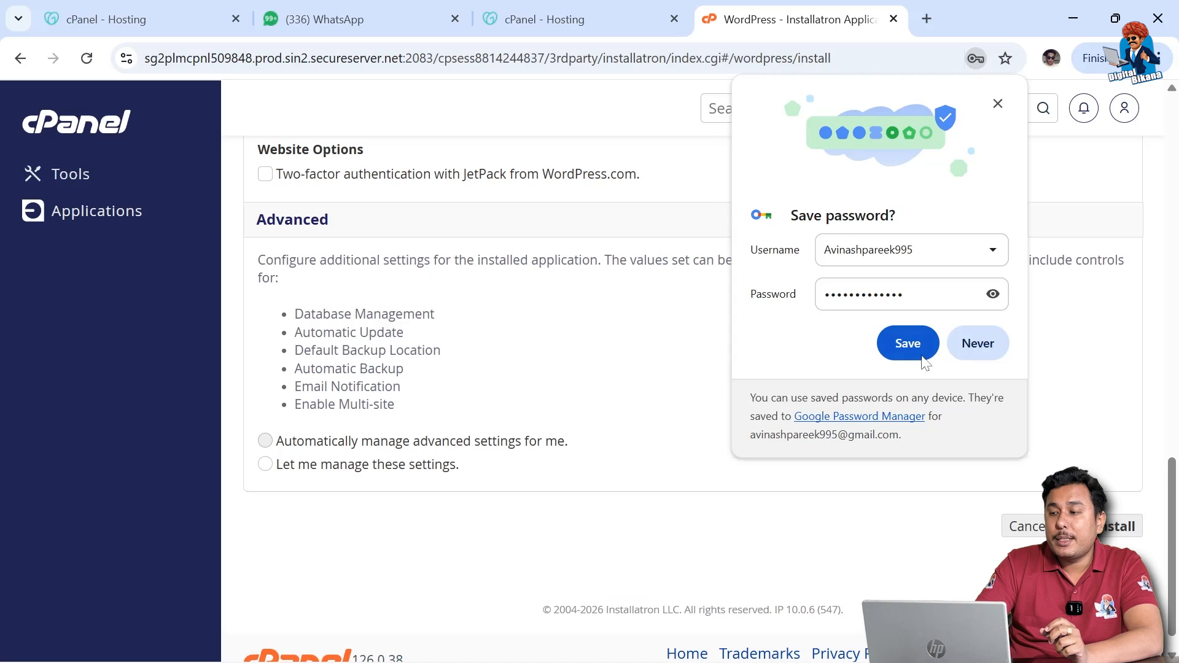
{"action": "left_click", "coordinate": [909, 344]}
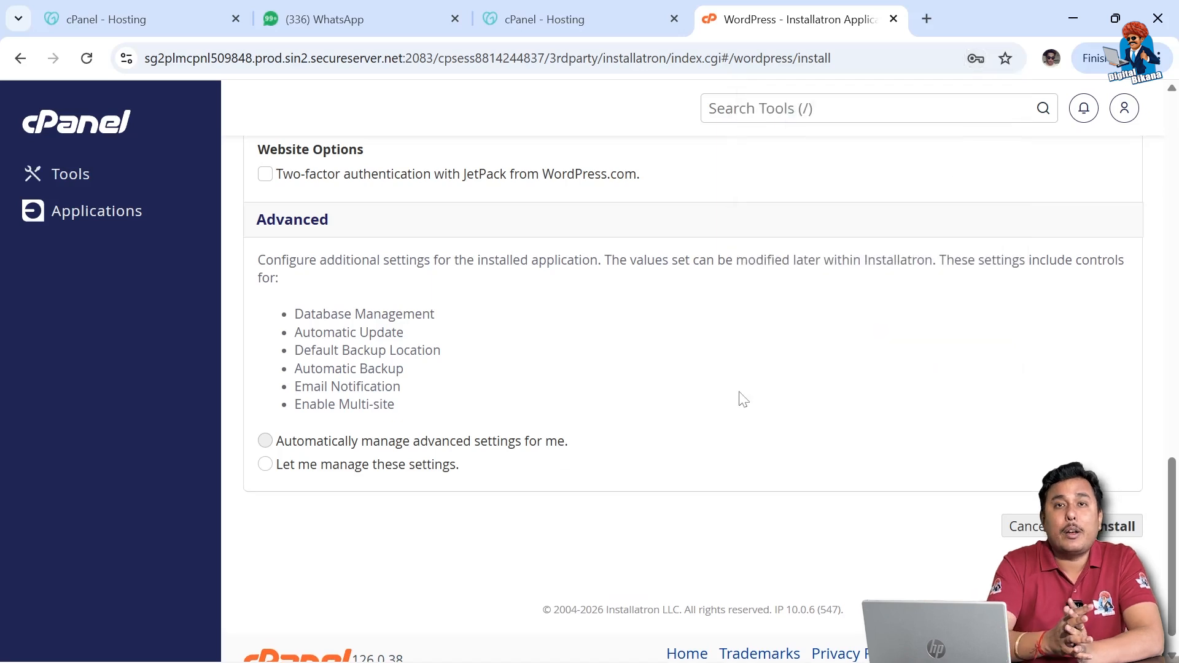